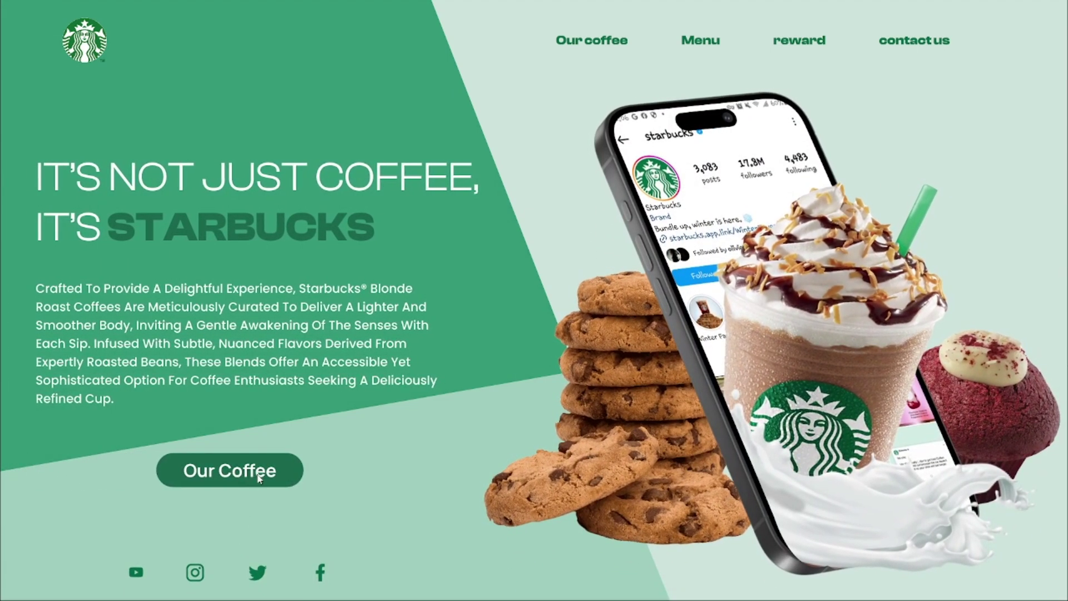
Preview the finished Starbucks prototype by going to the coffee selection page, back to the home page, and to the selection again.
click(259, 478)
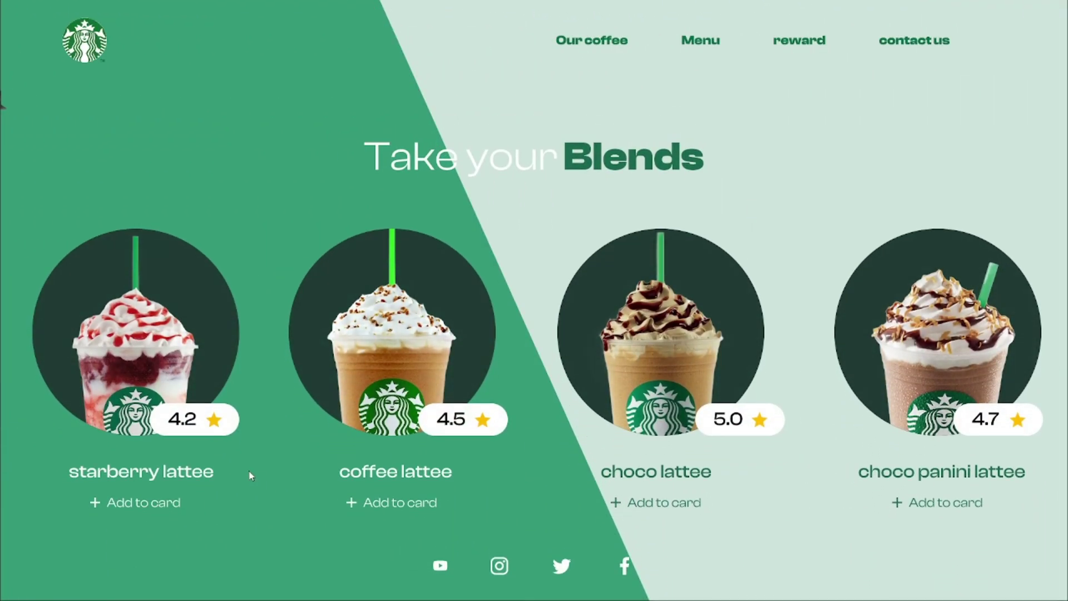
click(91, 64)
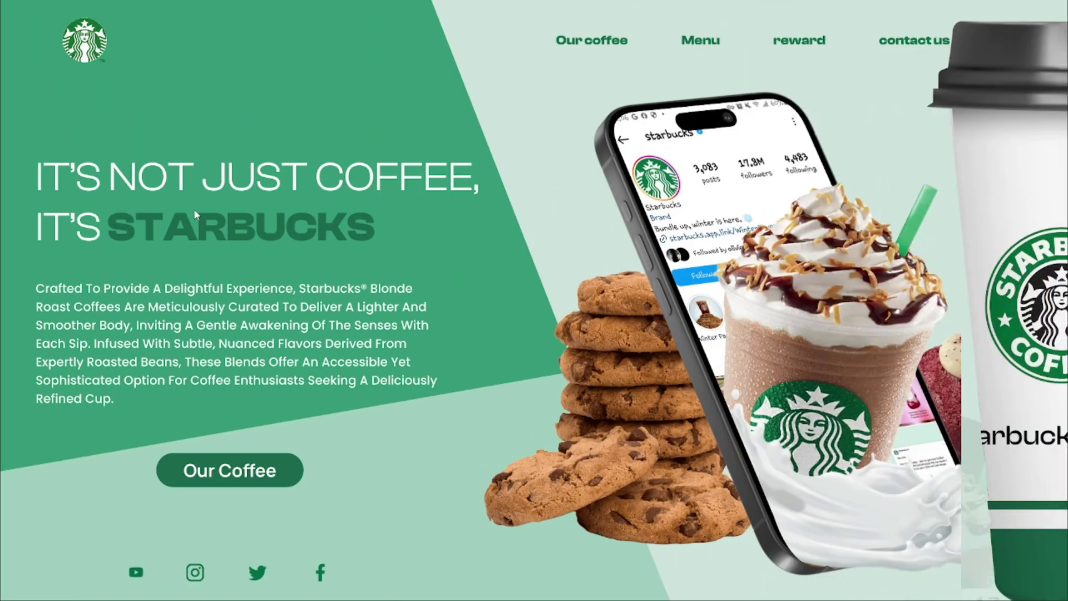
click(261, 477)
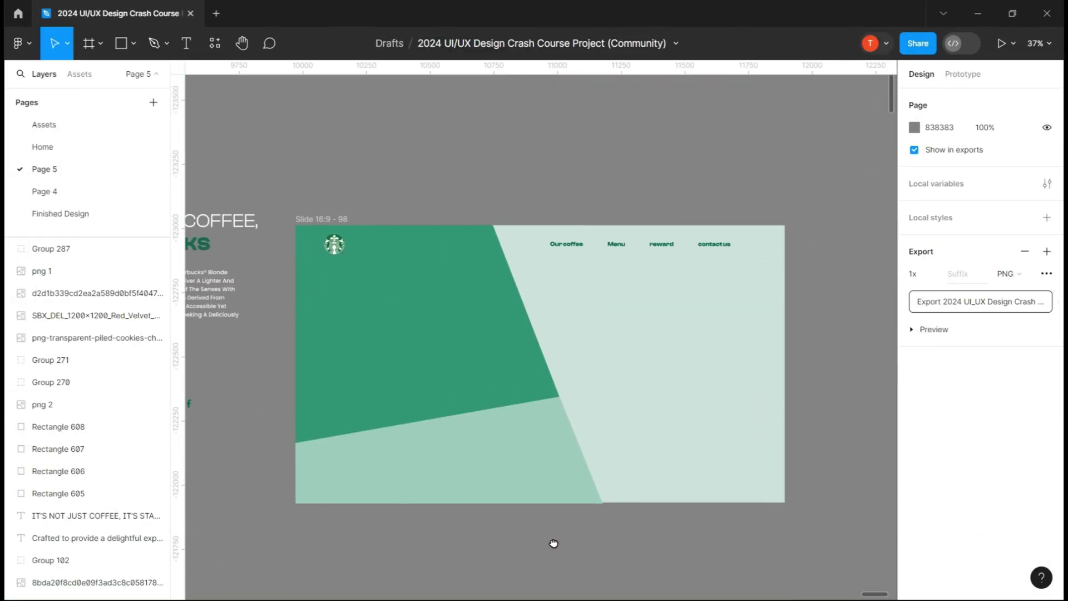
Examine the background group of Slide 16:9 - 98 by hiding and showing its rectangles, and look over the background of Slide 16:9 - 92.
click(305, 219)
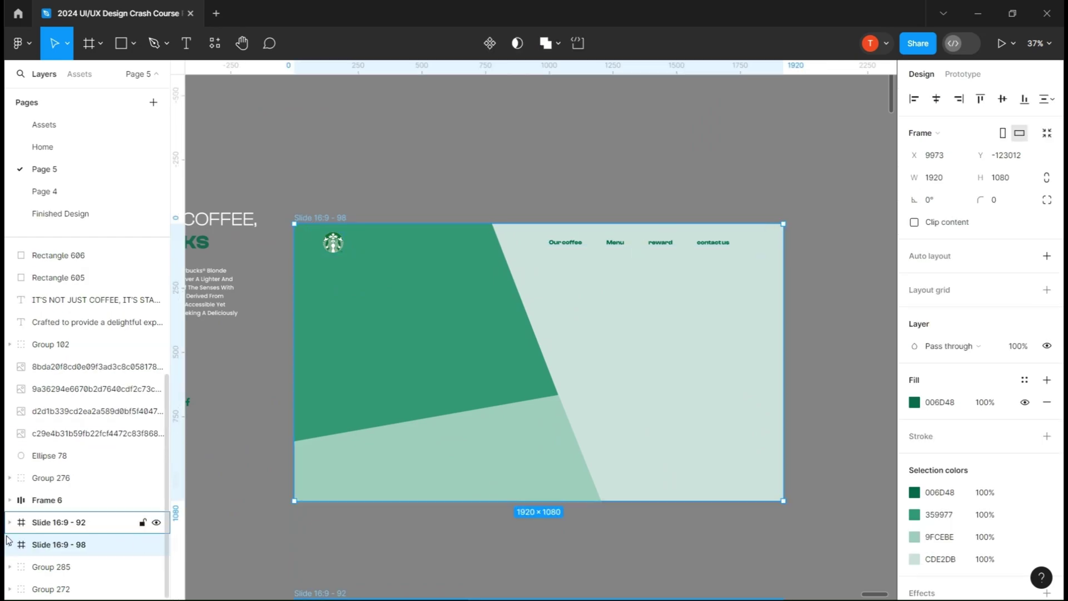
scroll(73, 548, down, 2)
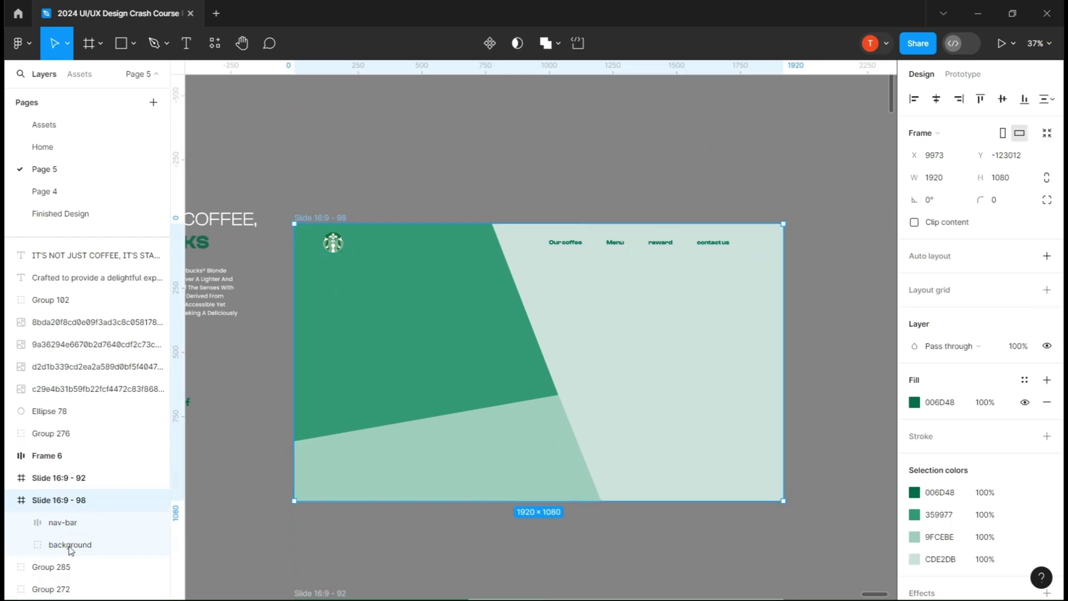
click(53, 546)
click(21, 545)
ctrl+click(403, 384)
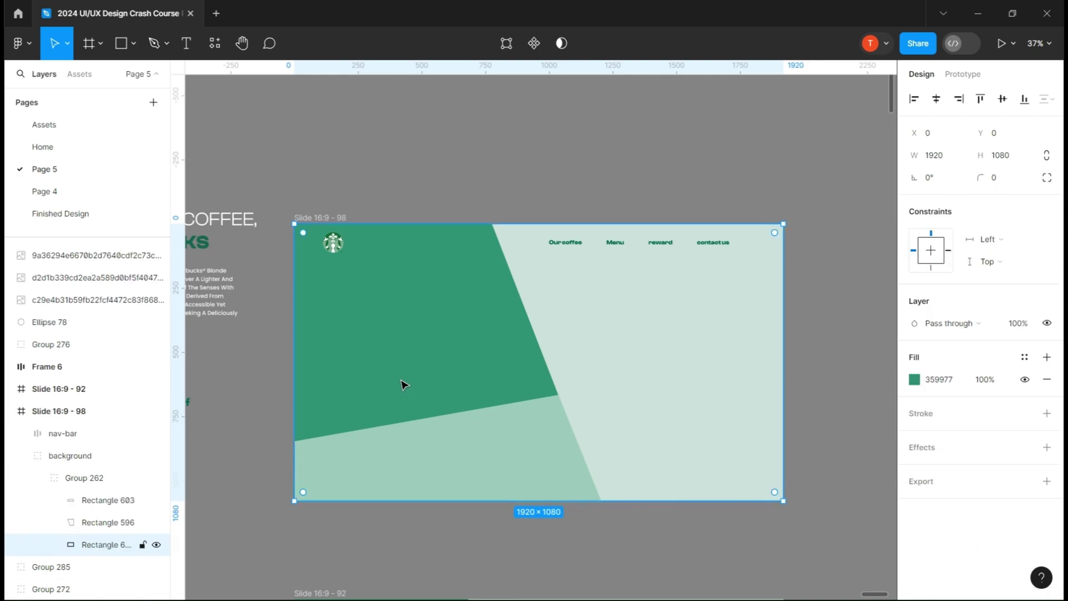
double_click(404, 384)
key(Escape)
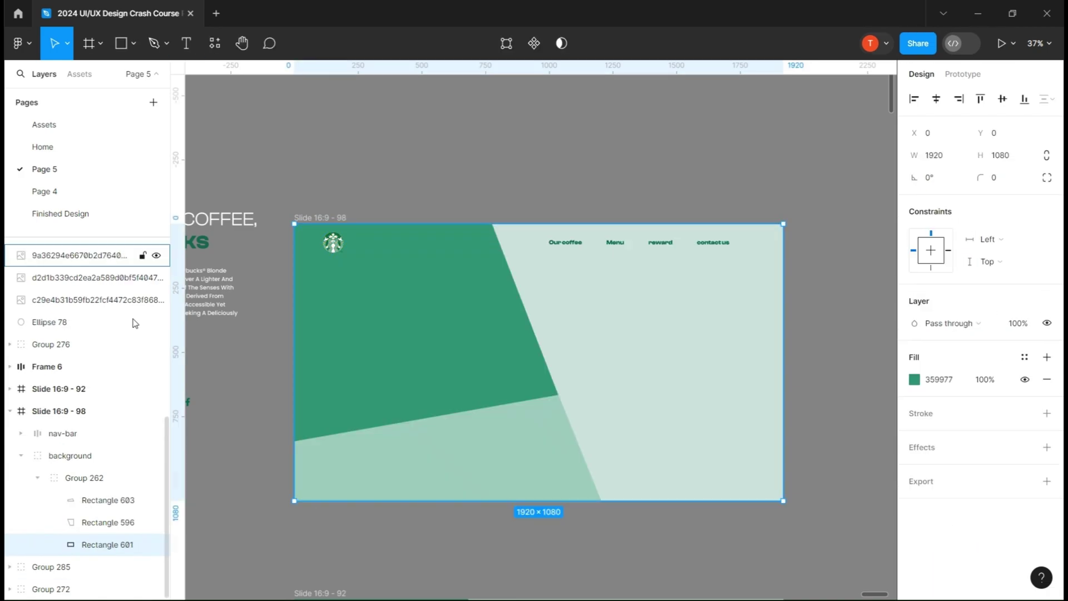
click(106, 501)
click(157, 500)
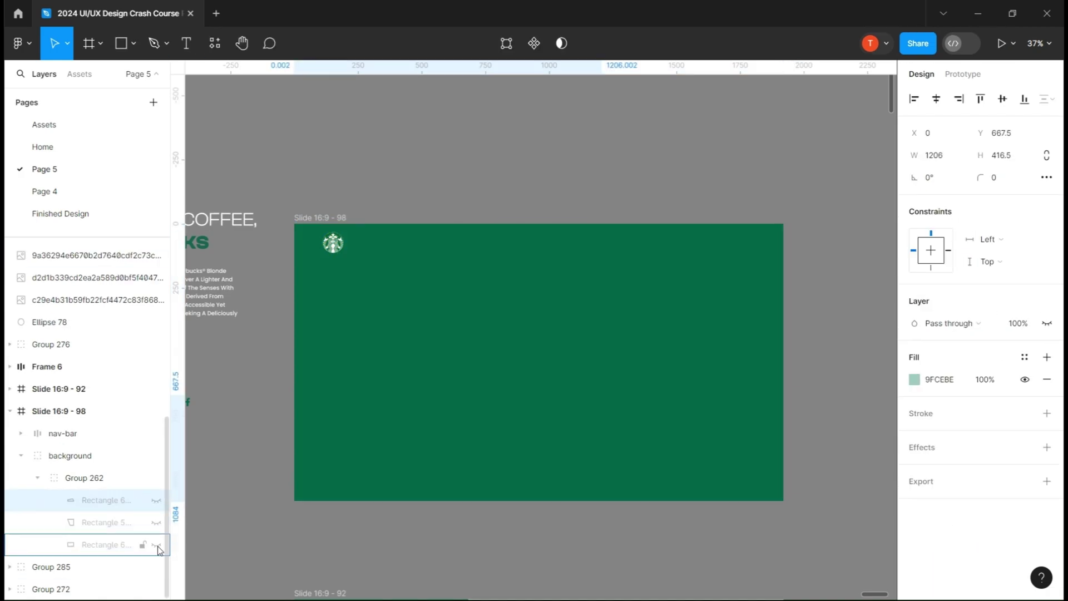
scroll(513, 425, down, 5)
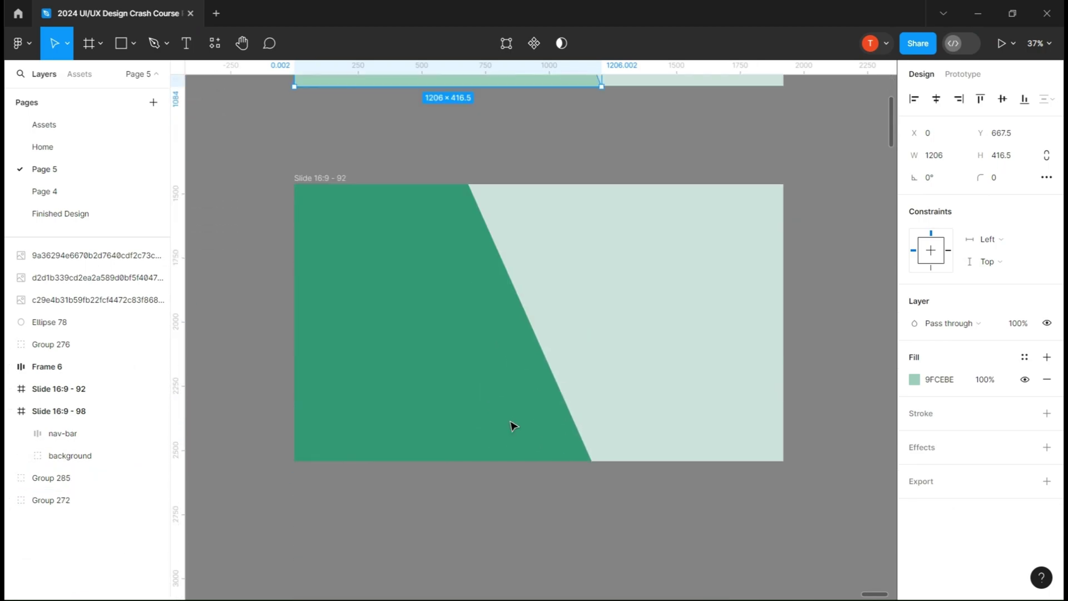
scroll(515, 417, up, 3)
scroll(515, 420, down, 1)
scroll(515, 419, down, 4)
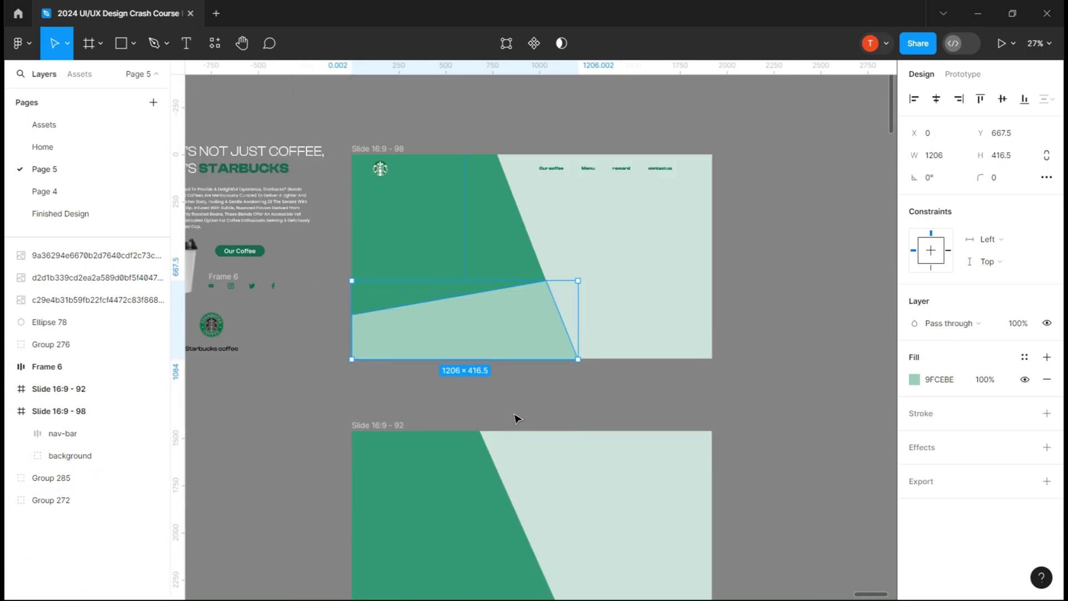
scroll(297, 404, down, 2)
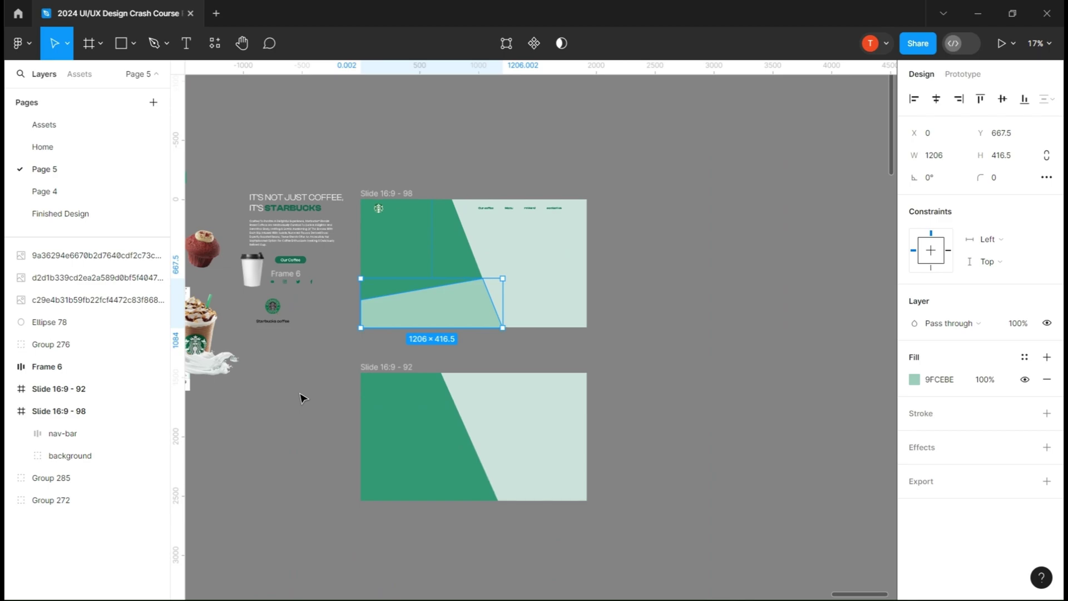
Run the Mockup plugin and search its library for "iphone".
click(781, 273)
click(20, 44)
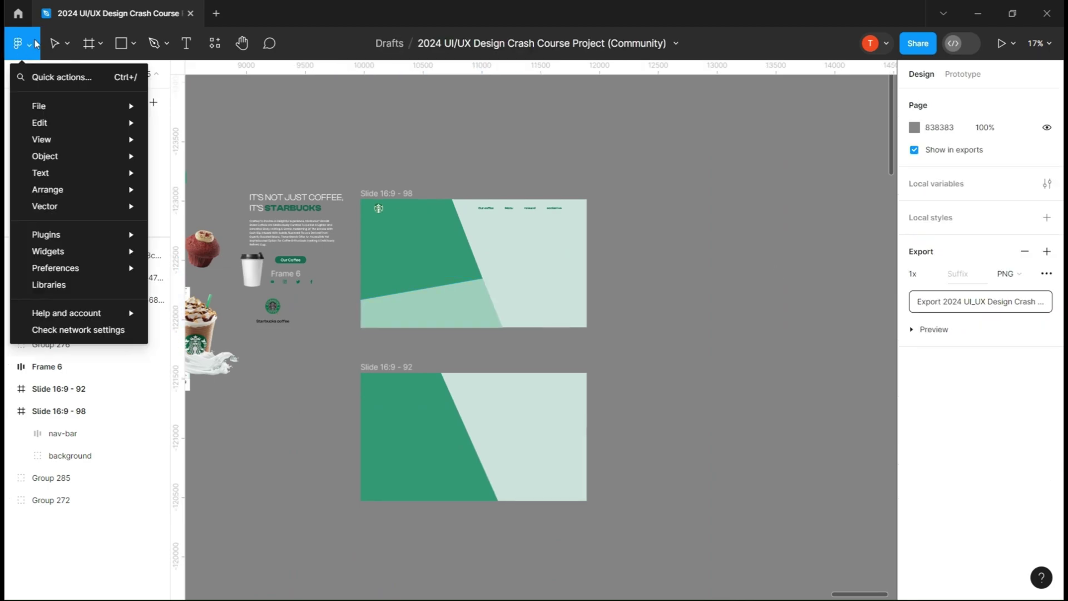
mouse_move(84, 235)
click(204, 259)
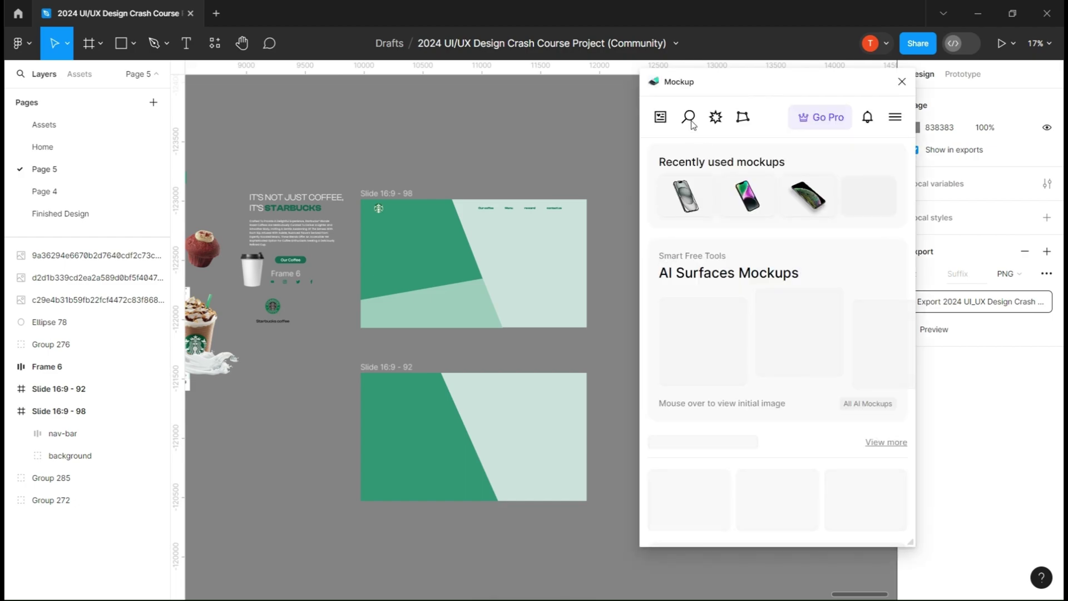
click(688, 119)
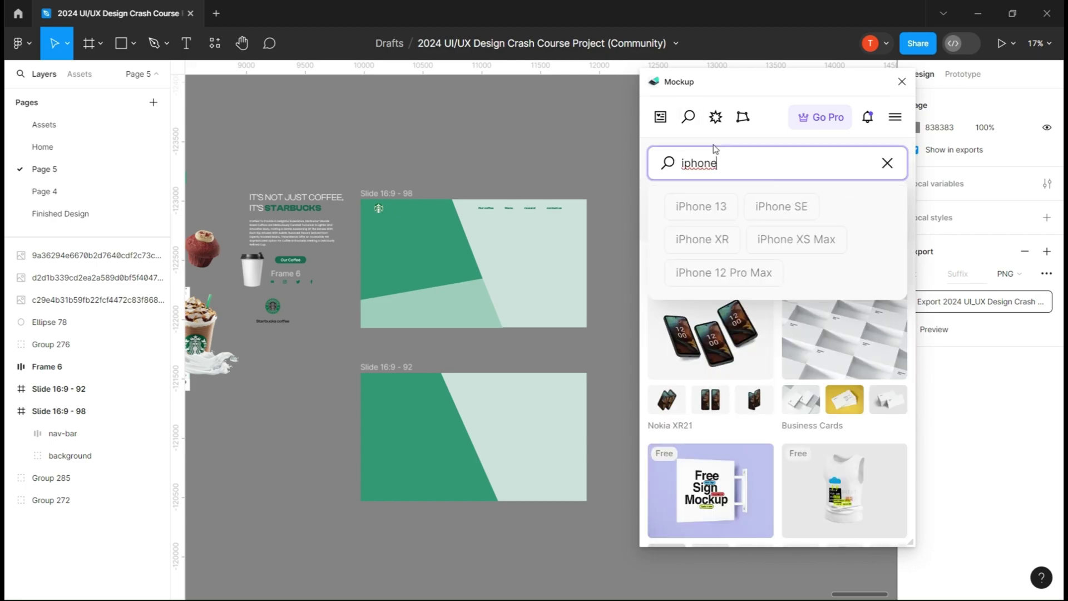
text(iphone)
key(Return)
Apply the Starbucks profile screenshot to the angled iPhone 15 mockup and paste the result onto the canvas beside the slides.
click(705, 317)
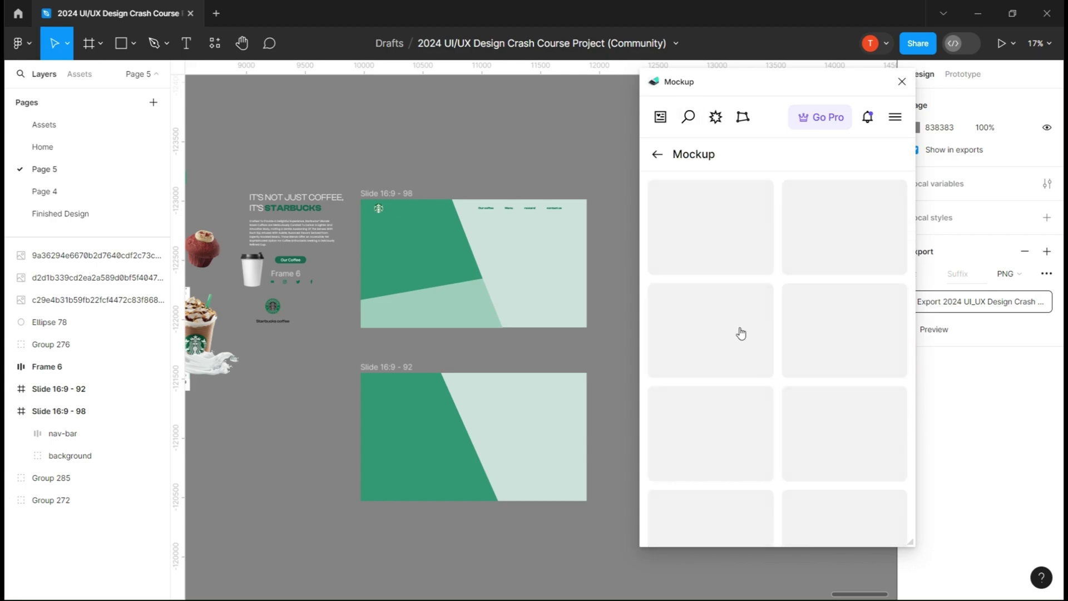
click(718, 497)
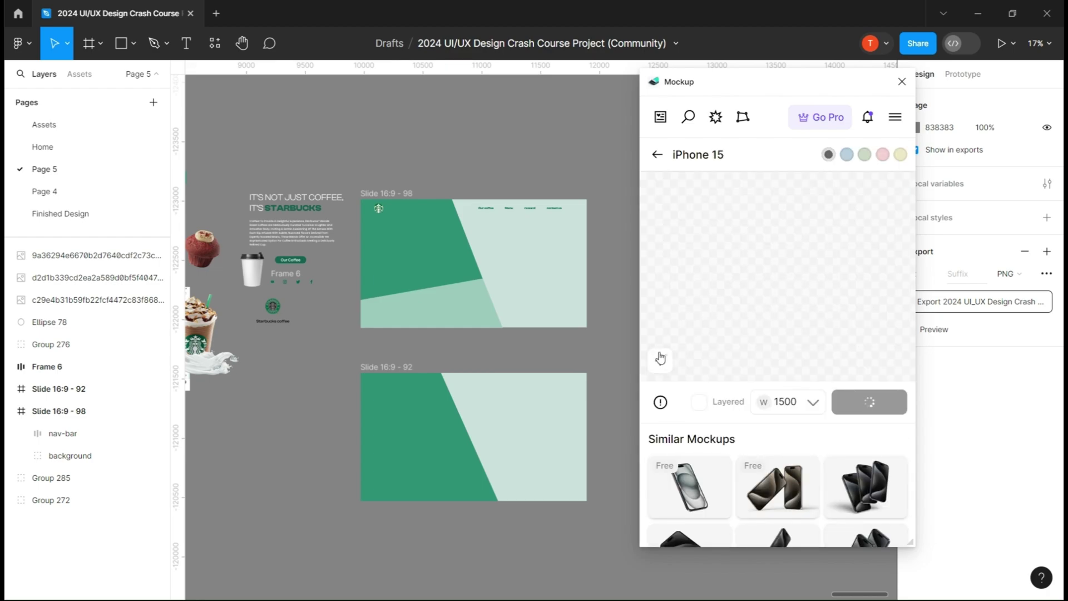
click(664, 322)
scroll(429, 365, left, 3)
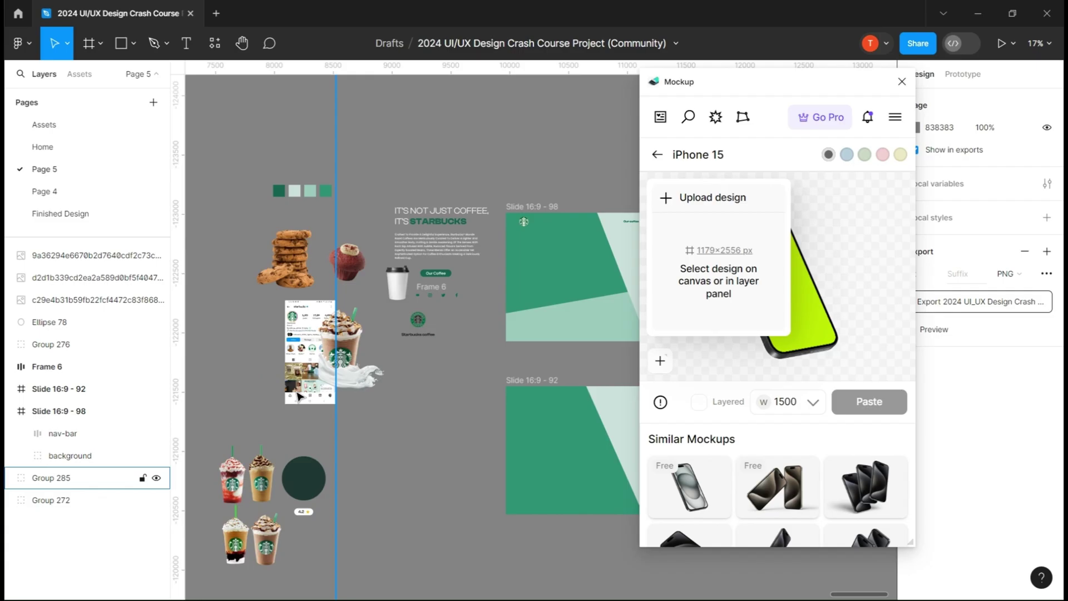
drag(299, 396, 456, 418)
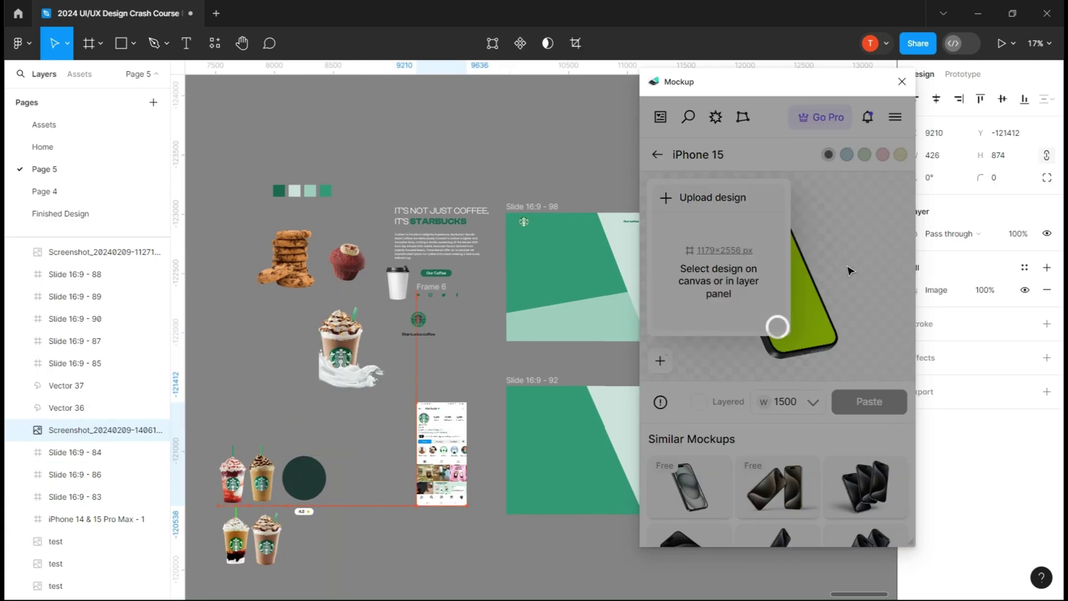
click(857, 523)
click(869, 402)
click(902, 82)
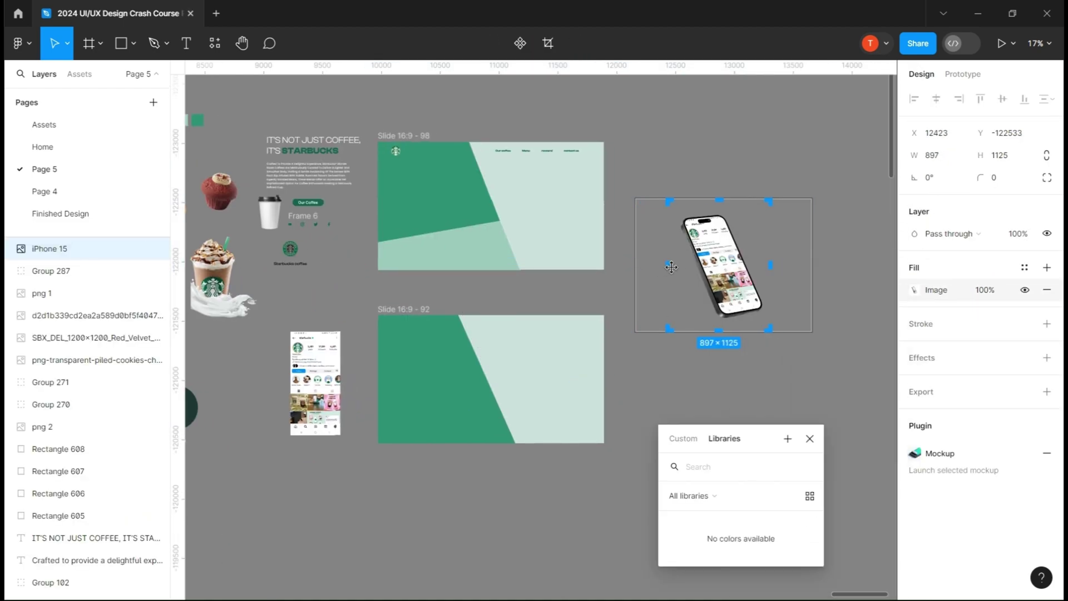
Draw a closed vector shape along the phone's left and bottom screen edges and beyond its right side, with a D9D9D9 fill and no stroke.
scroll(766, 193, up, 3)
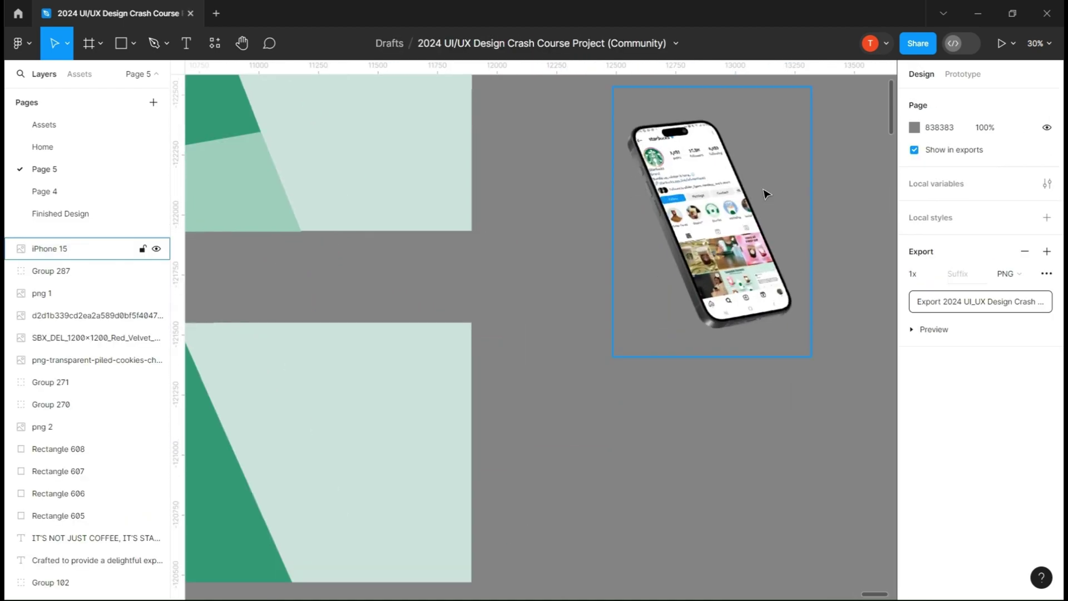
scroll(766, 193, up, 5)
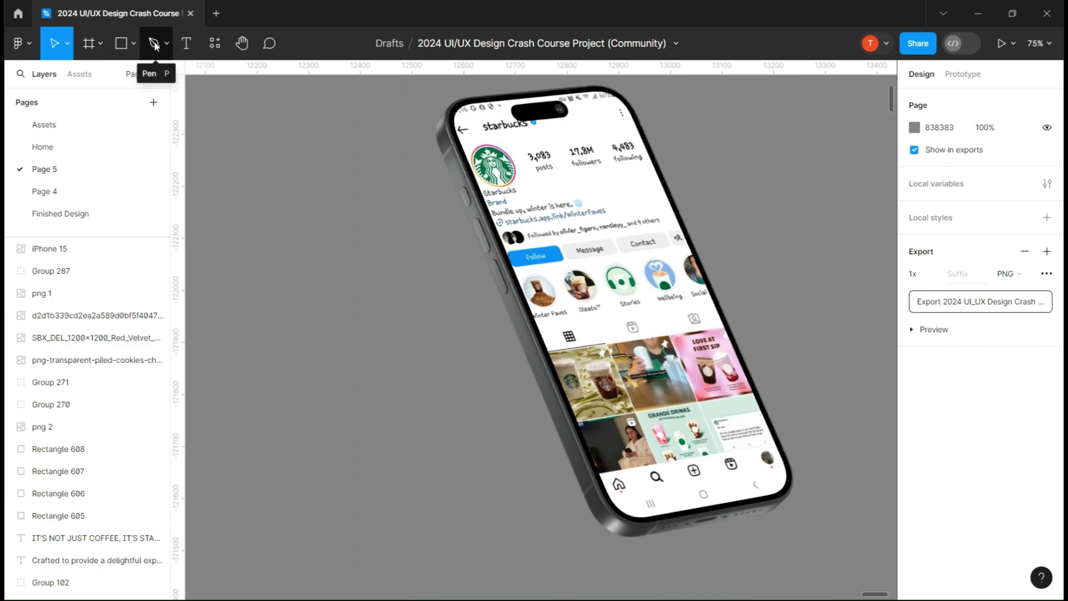
click(456, 131)
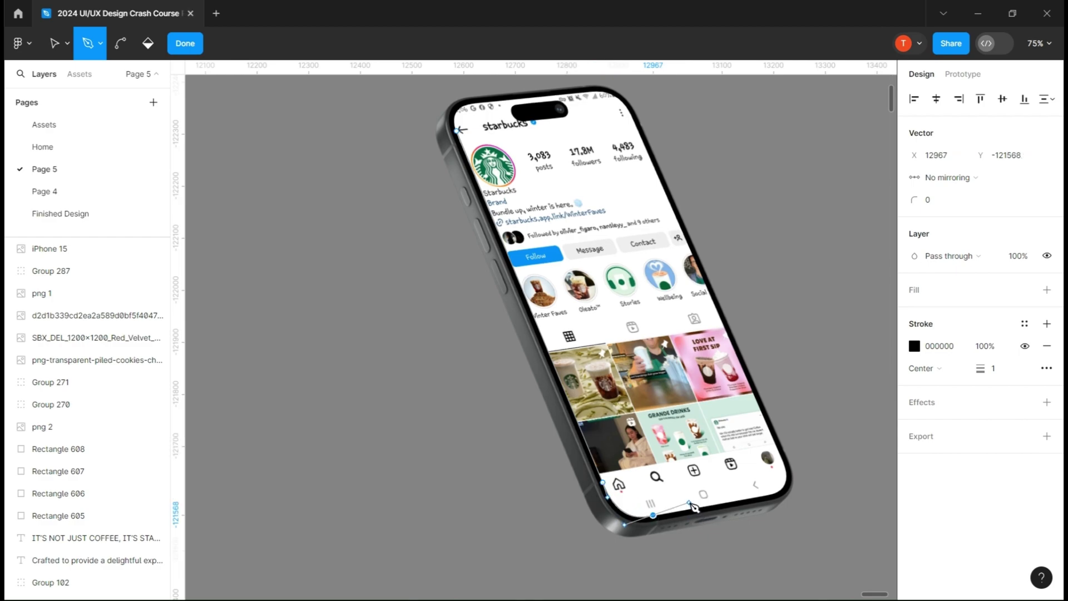
click(1047, 290)
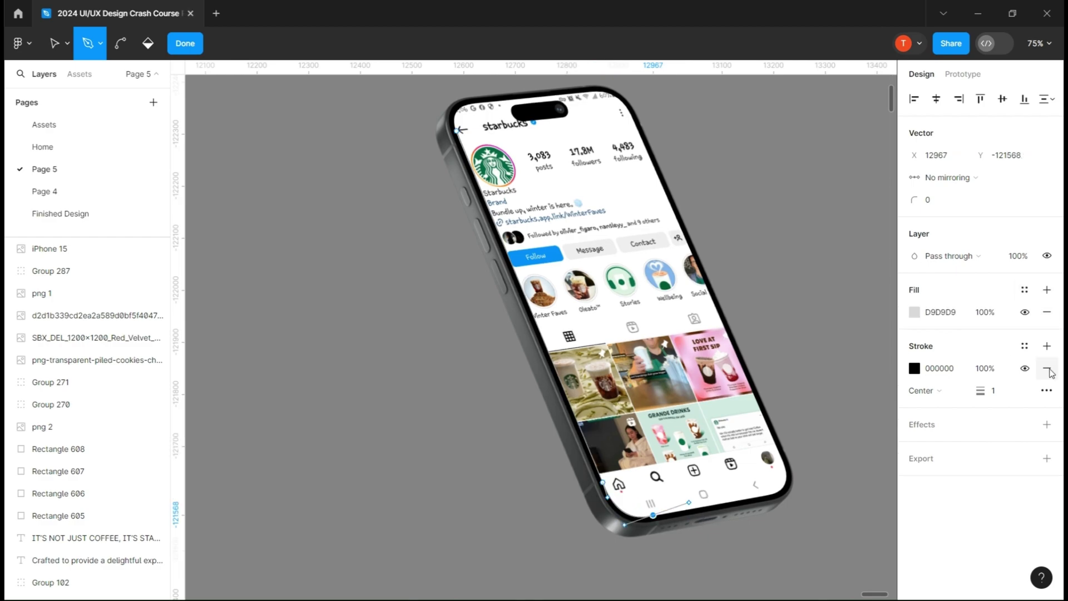
click(457, 130)
key(Escape)
Move the whipped-cream coffee cup image onto the phone mockup and place it in front of the grey vector shape.
scroll(313, 206, down, 10)
click(292, 239)
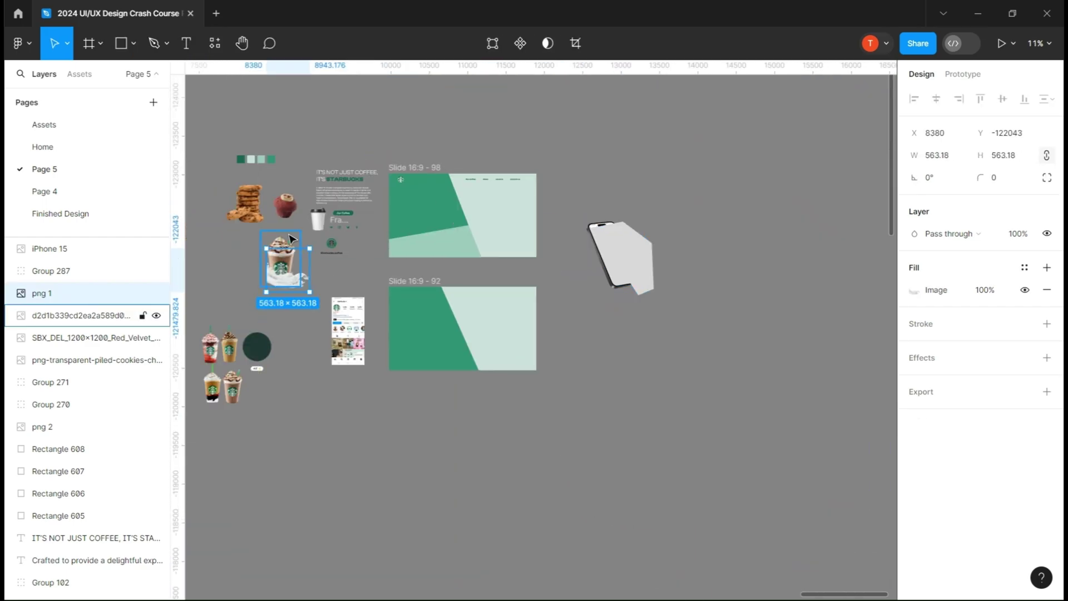
drag(283, 246, 634, 245)
key(bracketright)
scroll(630, 256, up, 6)
drag(594, 288, 544, 294)
Mask the coffee cup with the grey vector shape and tilt the cup to about -8.6° on the phone.
shift+click(678, 255)
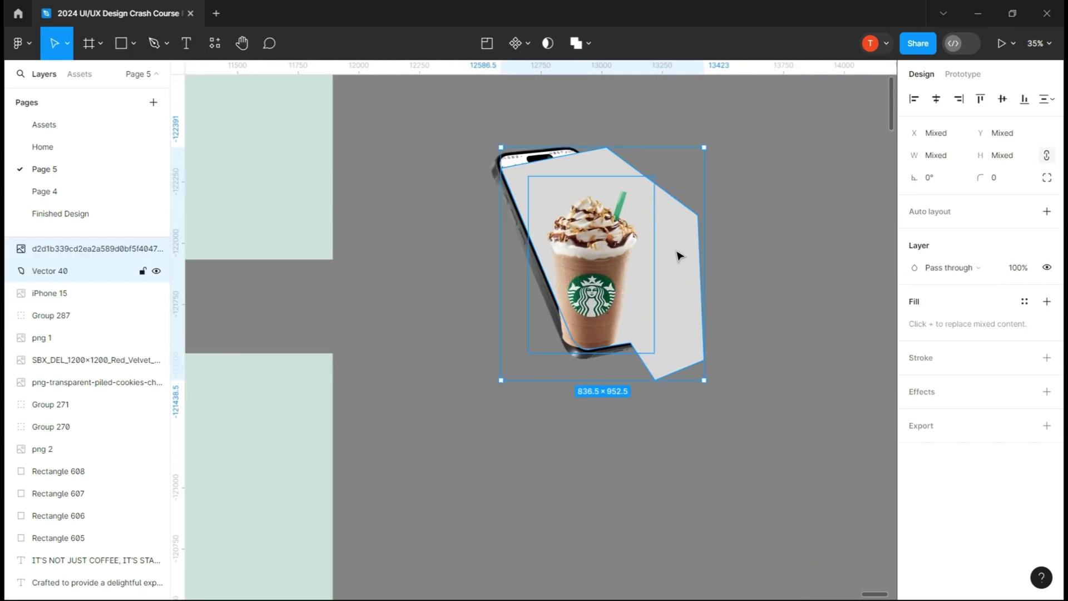
click(556, 44)
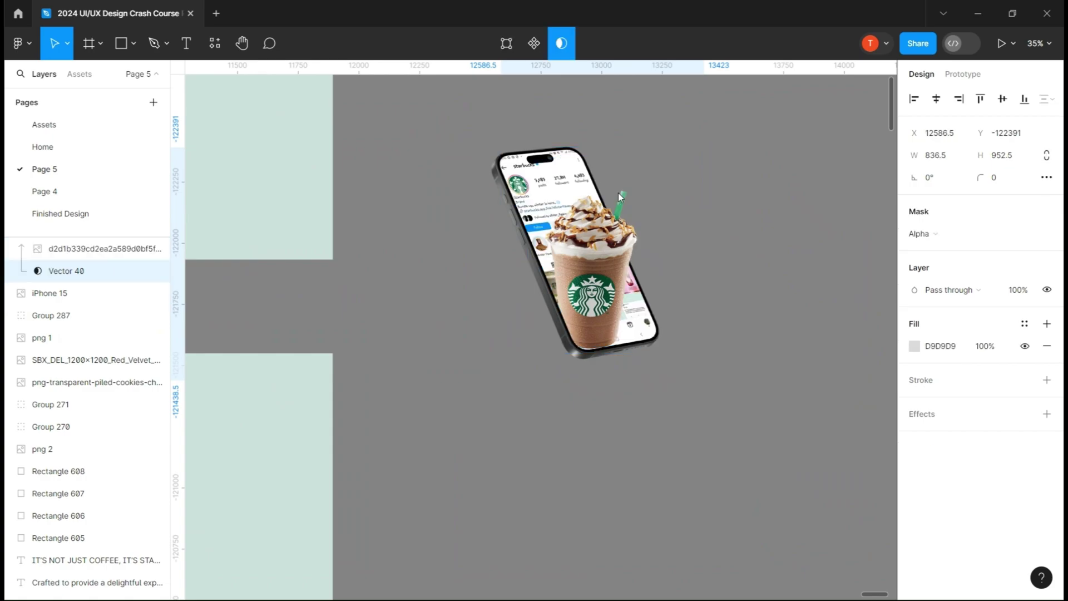
click(613, 236)
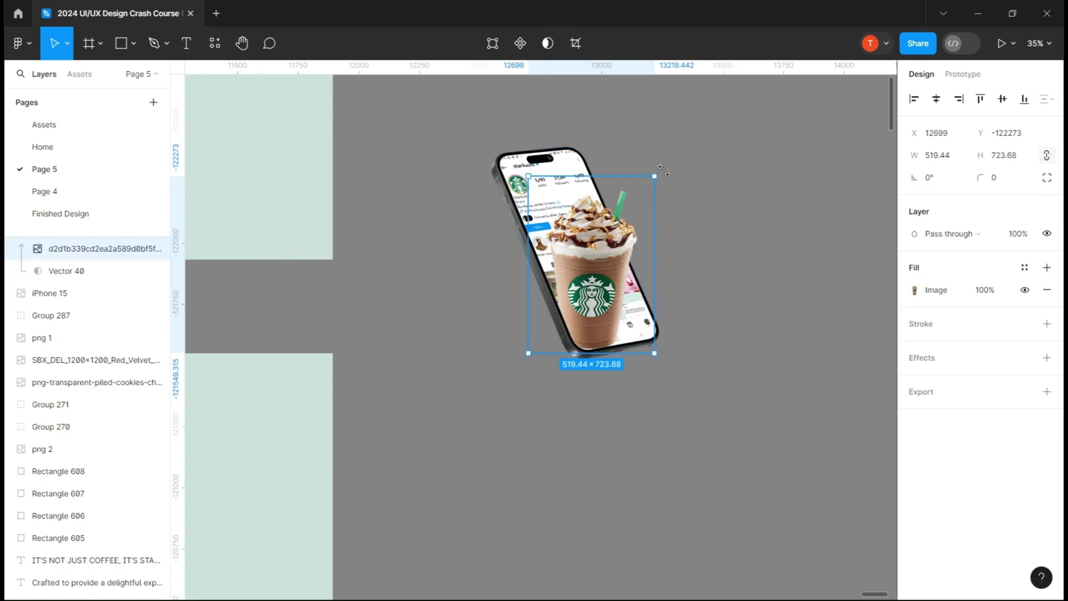
drag(663, 170, 675, 183)
mouse_move(614, 273)
mouse_down()
mouse_move(607, 299)
mouse_move(613, 277)
mouse_up()
Bring the milk splash image png 1 into the mask above the cup layer and place it over the cup's base.
scroll(404, 376, down, 2)
scroll(404, 376, down, 2)
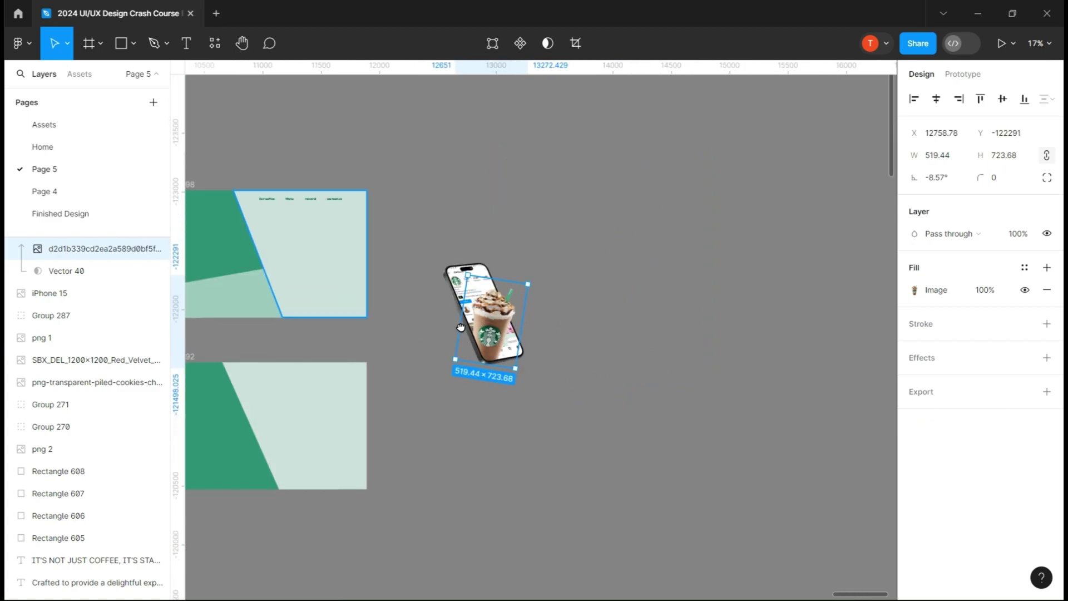
scroll(556, 287, left, 3)
drag(55, 337, 61, 269)
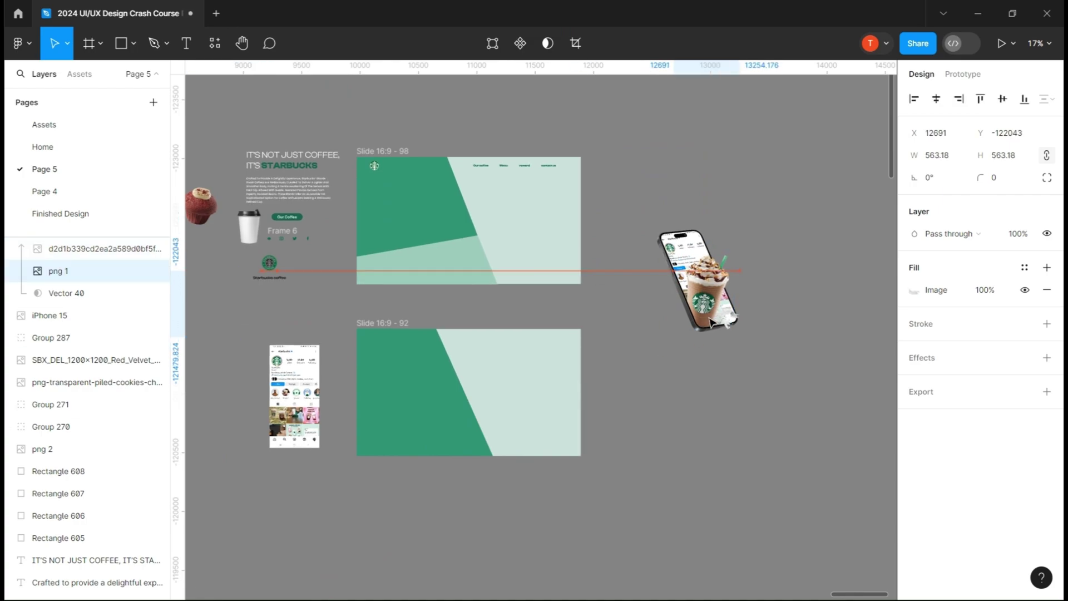
key(ctrl+])
scroll(710, 320, up, 5)
drag(710, 320, 663, 378)
Reshape the Vector 40 mask outline below the phone's bottom edge to uncover the lower part of the milk splash.
click(66, 293)
key(Return)
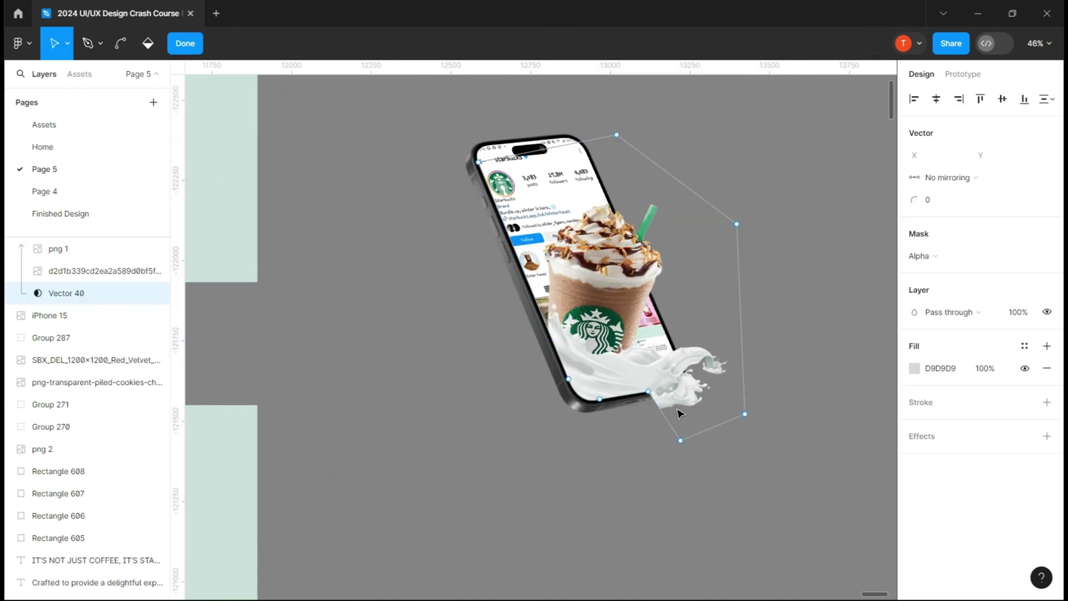
key(Escape)
scroll(363, 322, down, 1)
Enlarge the coffee cup inside the mask group, keeping it behind the milk splash.
click(600, 254)
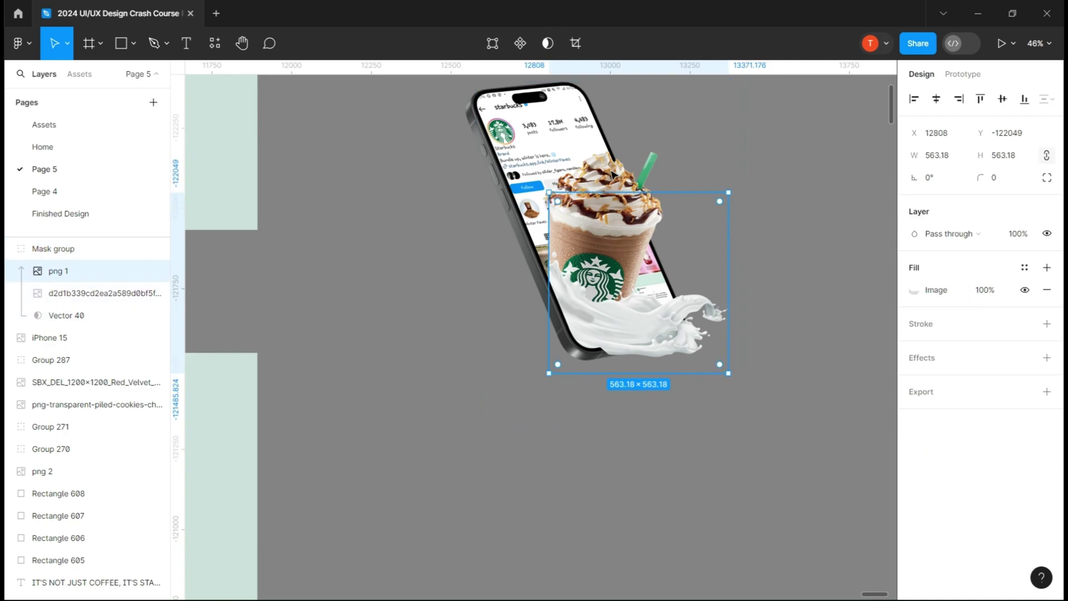
click(598, 173)
drag(498, 343, 487, 357)
Shift the milk splash slightly left and fine-tune the mask's lower point along the phone's bottom edge.
click(626, 332)
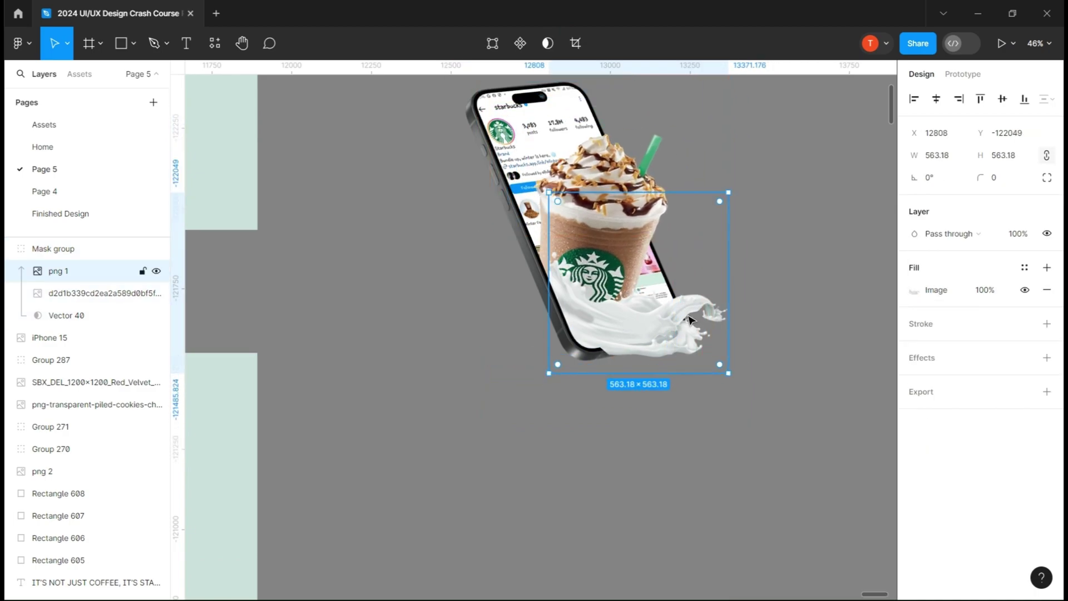
click(714, 175)
double_click(713, 174)
drag(600, 348, 604, 357)
key(Escape)
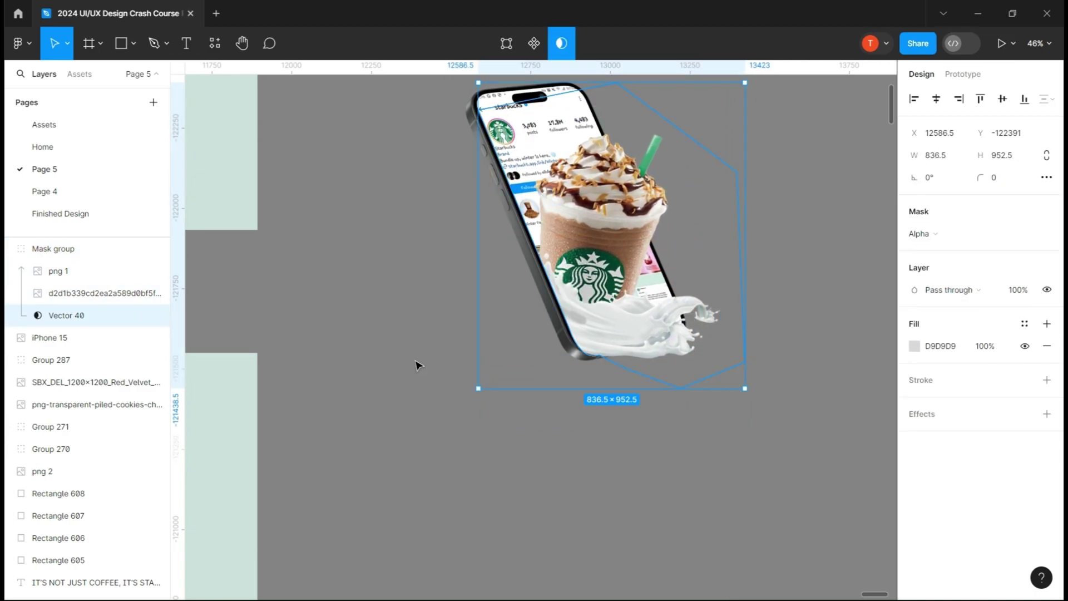
Place the cookie stack and the red velvet muffin behind the phone on opposite sides, and shift the cookies slightly outward.
scroll(417, 365, down, 8)
drag(239, 264, 319, 274)
drag(319, 269, 606, 321)
ctrl+scroll(606, 321, up, 5)
key(Escape)
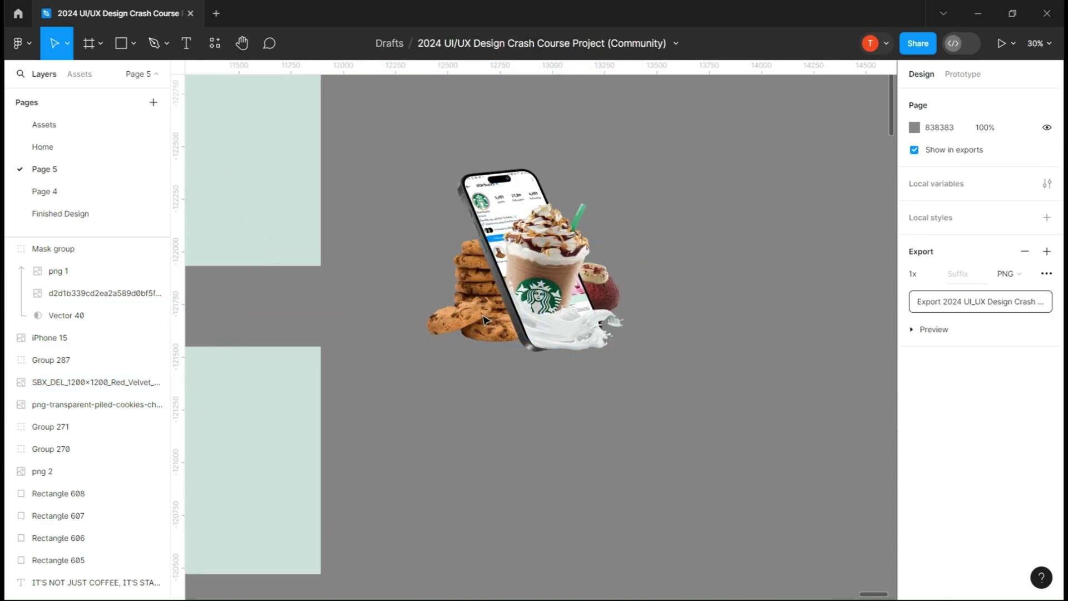
click(486, 320)
drag(417, 325, 433, 317)
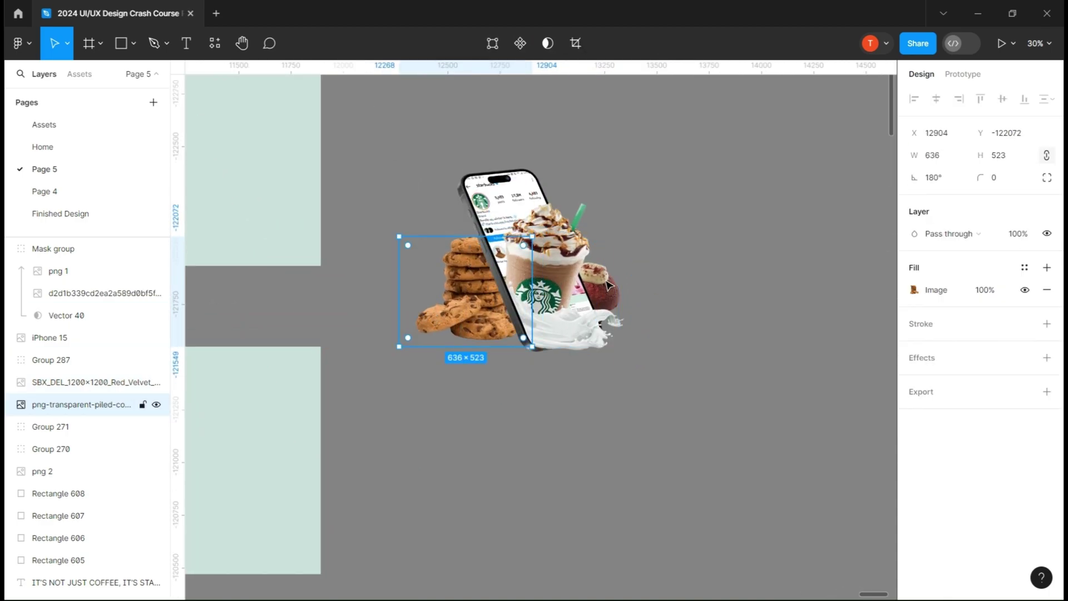
Group the cup mask group, iPhone, cookies and muffin, and rename the group as image.
click(79, 384)
drag(701, 150, 393, 384)
key(ctrl+t)
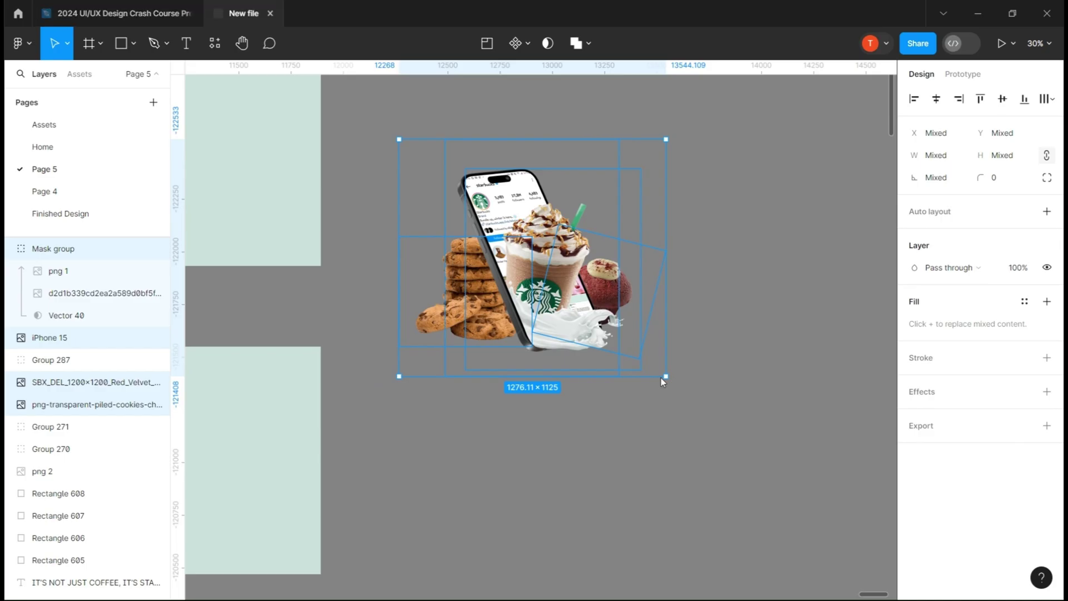
key(ctrl+w)
key(ctrl+g)
double_click(52, 250)
text(ima)
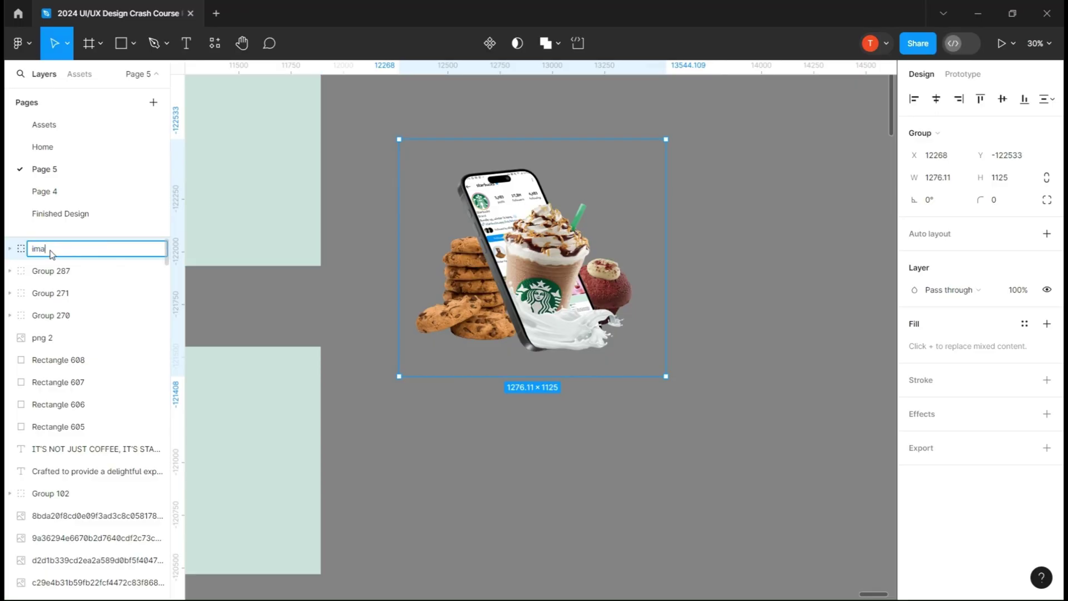
text(ge)
click(329, 312)
Move the image group onto the light side of the Slide 16:9 - 98 frame.
scroll(330, 312, down, 3)
drag(329, 313, 498, 426)
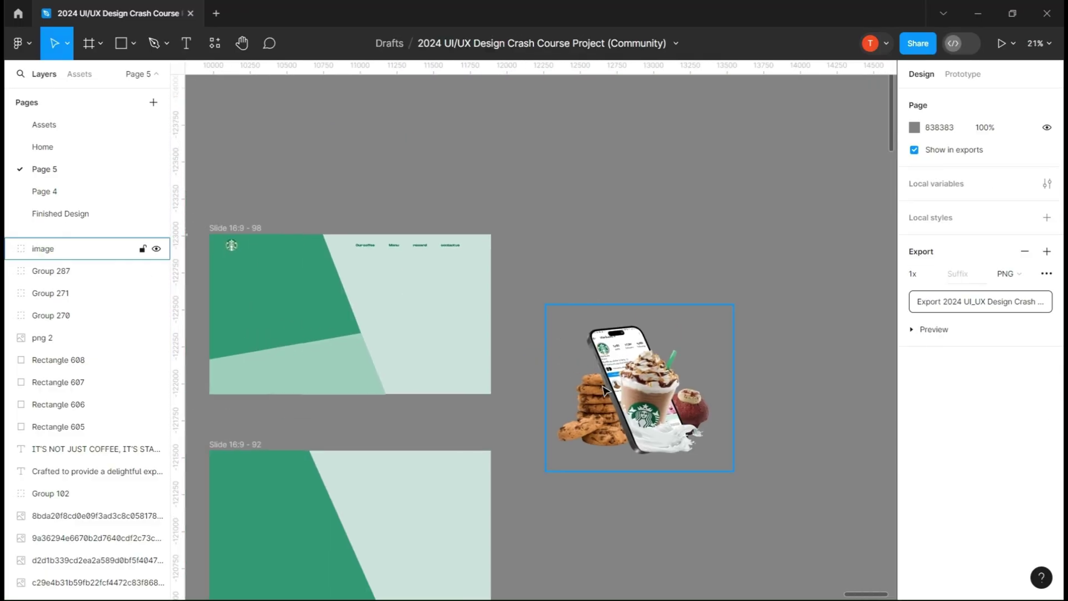
drag(638, 385, 396, 321)
scroll(745, 326, down, 5)
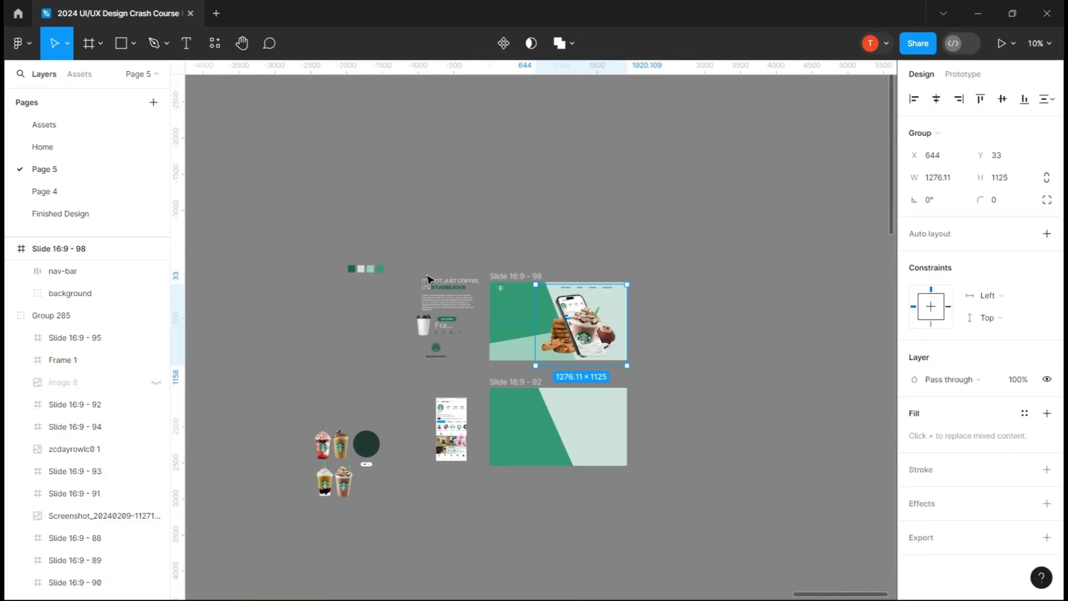
Ungroup the cup label elements and move the blank cup, Starbucks logo and Starbucks coffee text to empty canvas beside the slides.
click(744, 388)
click(437, 349)
right_click(40, 248)
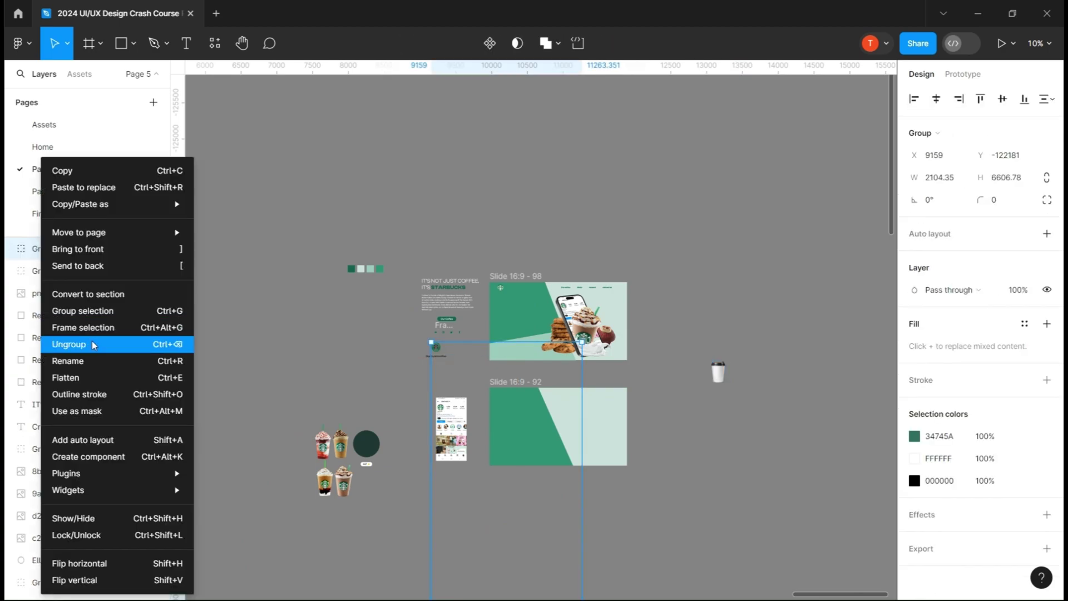
click(93, 345)
drag(420, 338, 739, 372)
click(435, 356)
right_click(30, 382)
click(67, 345)
drag(443, 356, 746, 389)
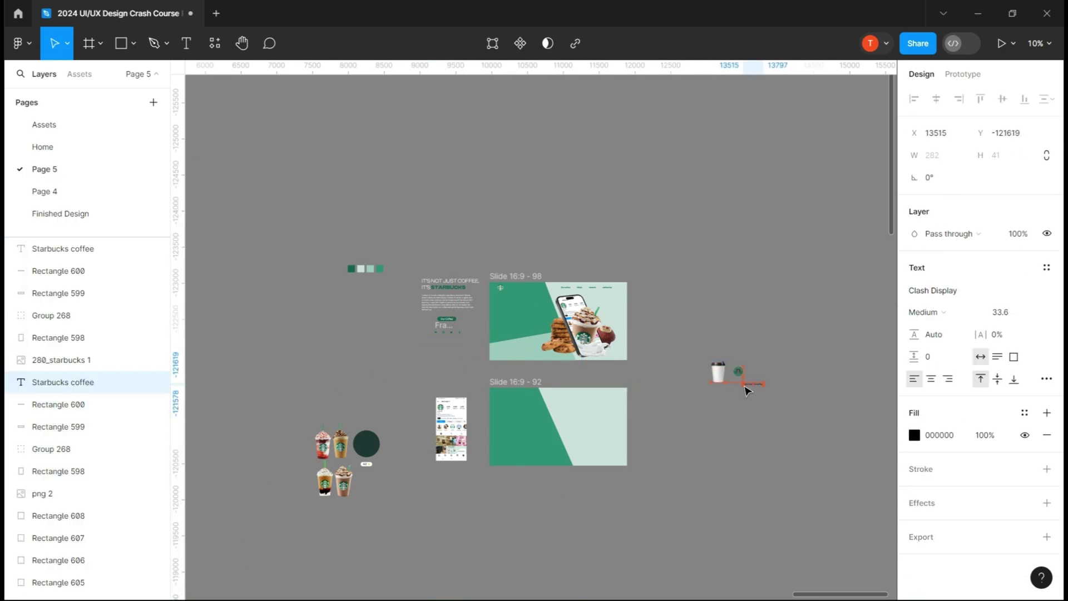
Trace the white cup body below the lid with the Pen tool, add a D9D9D9 fill and remove the stroke.
scroll(737, 391, up, 8)
scroll(612, 268, up, 5)
key(p)
click(536, 172)
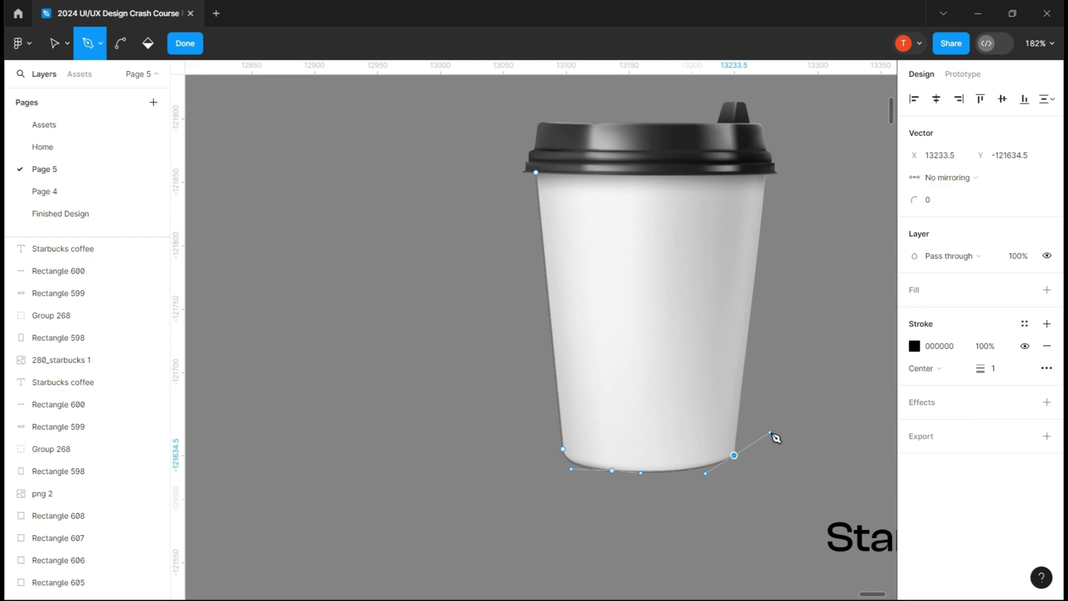
click(1047, 290)
click(1046, 368)
Adjust the traced outline's anchor point so it follows the cup's side edge.
click(56, 44)
scroll(772, 144, up, 6)
drag(740, 295, 743, 286)
scroll(741, 234, down, 5)
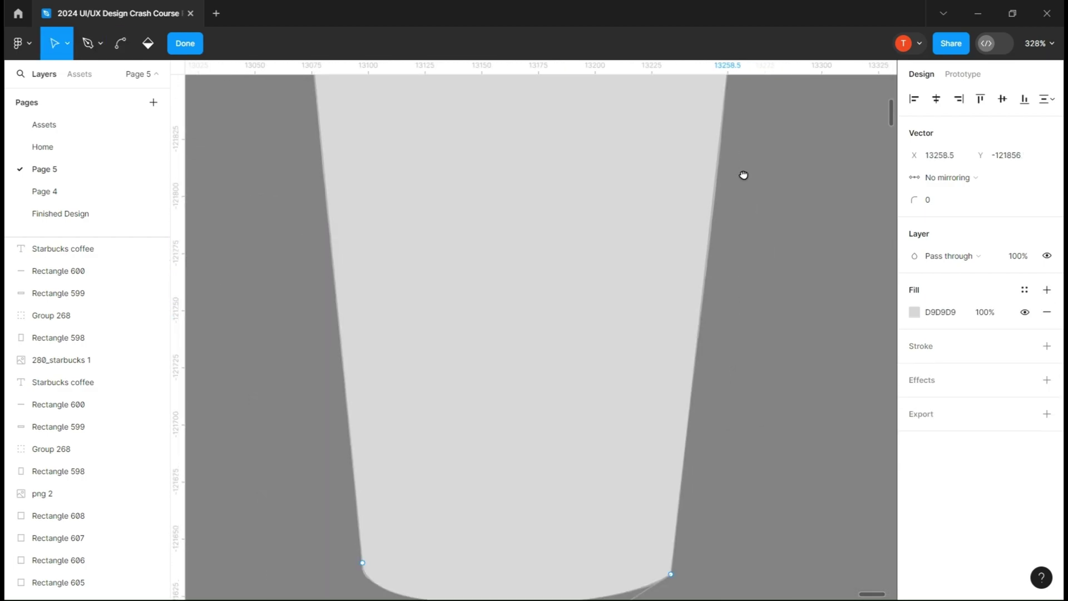
click(750, 374)
key(Escape)
Draw a white label rectangle about 186 × 239 beside the cup.
scroll(749, 372, down, 5)
key(r)
drag(424, 242, 653, 538)
click(915, 290)
drag(772, 256, 683, 214)
click(884, 198)
Place the Starbucks logo at about 77 × 78 on the white rectangle, with the Starbucks coffee text below it.
drag(571, 328, 890, 272)
scroll(834, 250, down, 3)
drag(577, 281, 732, 279)
key(])
drag(776, 346, 751, 317)
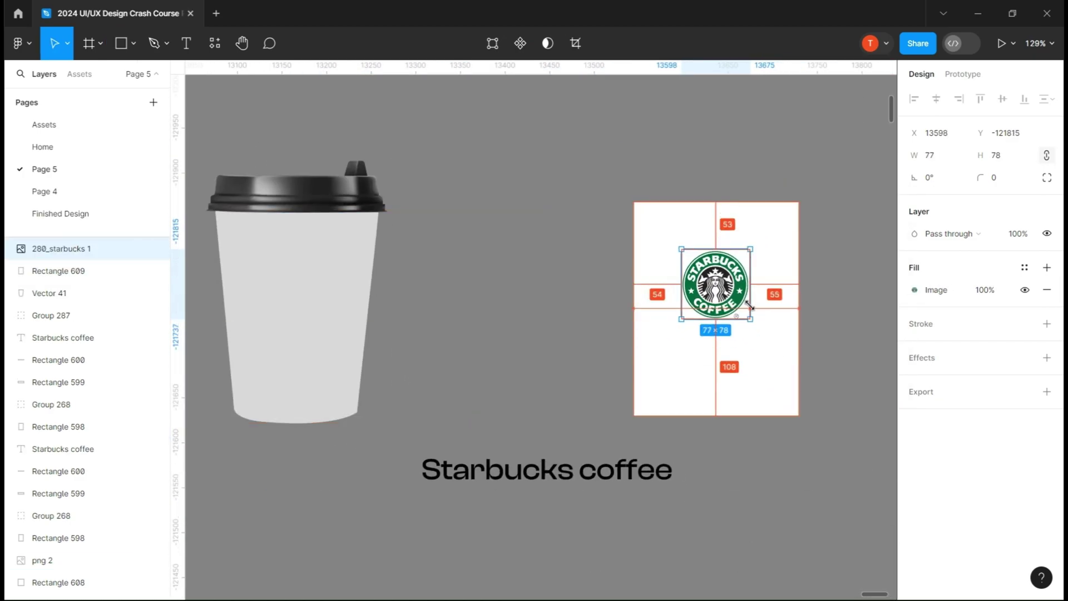
mouse_move(672, 489)
mouse_down()
mouse_move(517, 466)
mouse_move(715, 340)
mouse_up()
key(])
Add a 1A684E green band along the label's bottom edge with a thin green stripe above it.
key(r)
drag(633, 376, 800, 417)
click(916, 291)
click(363, 250)
drag(615, 318, 615, 263)
Group the label artwork, place two copies side by side, group all three, and rename the result as design.
drag(494, 97, 602, 410)
key(ctrl+g)
drag(482, 381, 658, 381)
drag(659, 381, 841, 374)
drag(362, 269, 794, 321)
key(ctrl+g)
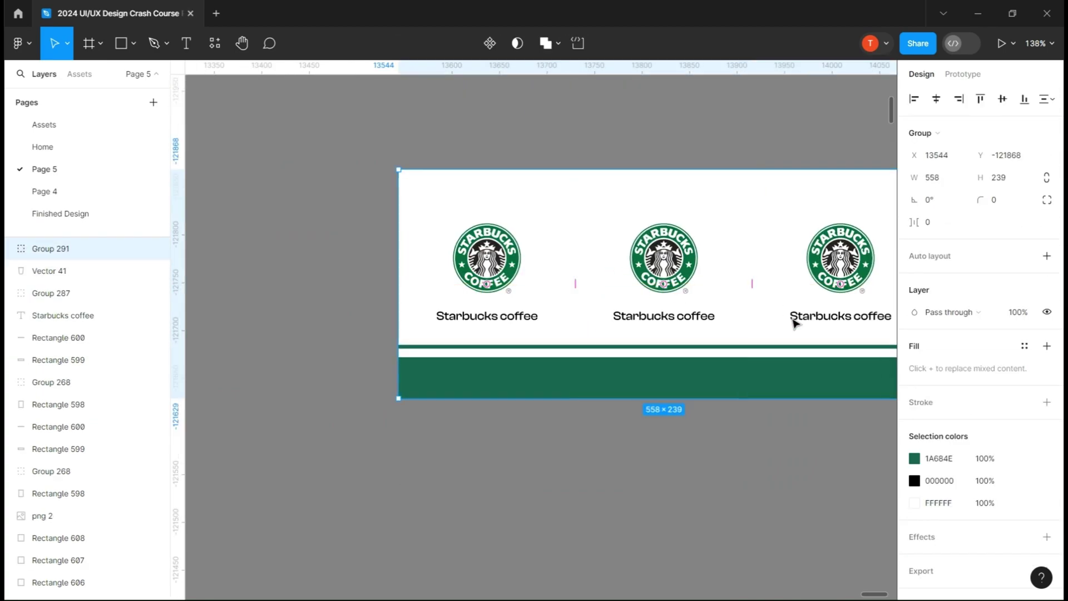
double_click(48, 249)
key(BackSpace)
Position the design group over the cup and mask it with the traced cup outline.
click(258, 334)
scroll(258, 333, down, 3)
drag(258, 334, 417, 348)
drag(630, 256, 329, 262)
shift+click(52, 267)
click(548, 44)
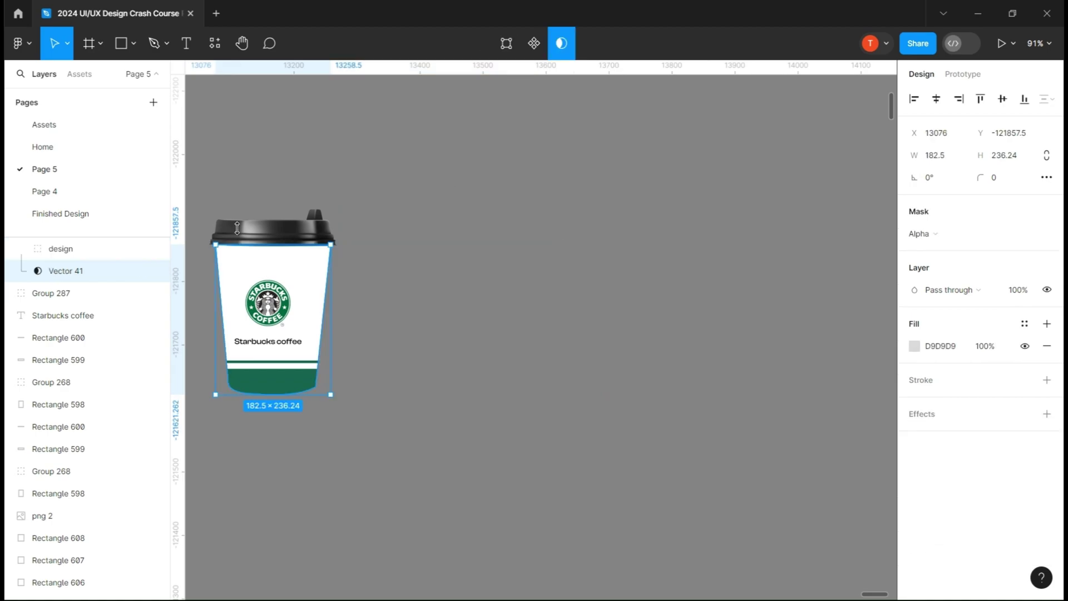
Nudge the masked cup design sideways and change its blend mode so the cup's shading shows through.
scroll(217, 252, up, 3)
drag(217, 252, 279, 231)
click(62, 250)
drag(914, 156, 922, 159)
click(957, 318)
click(923, 276)
click(628, 138)
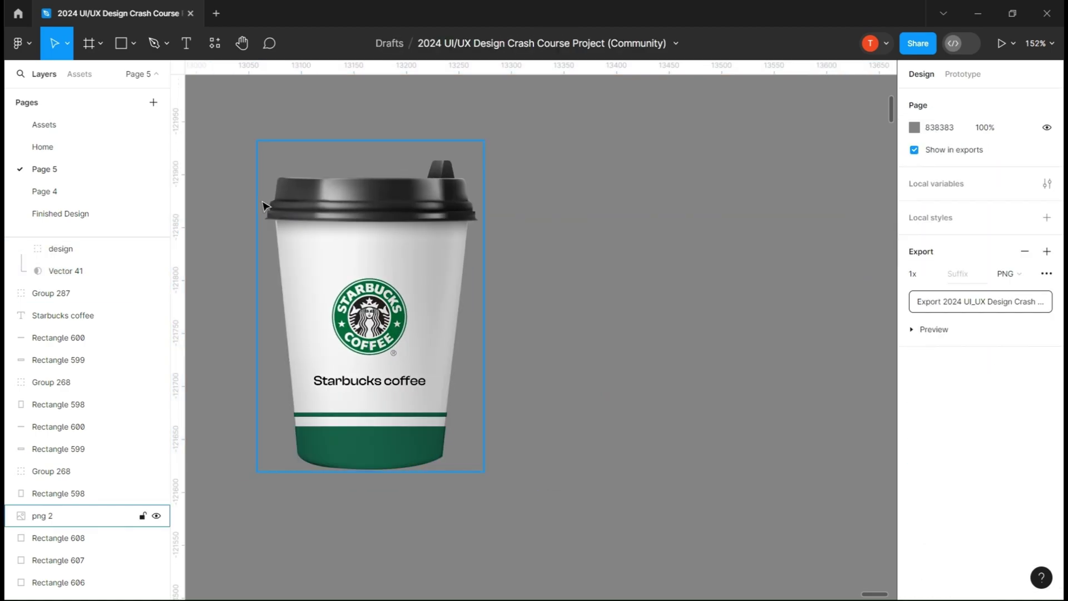
Group the blank cup image with the masked design and rename the group as cup.
click(291, 205)
drag(64, 515, 59, 284)
shift+click(59, 252)
key(ctrl+g)
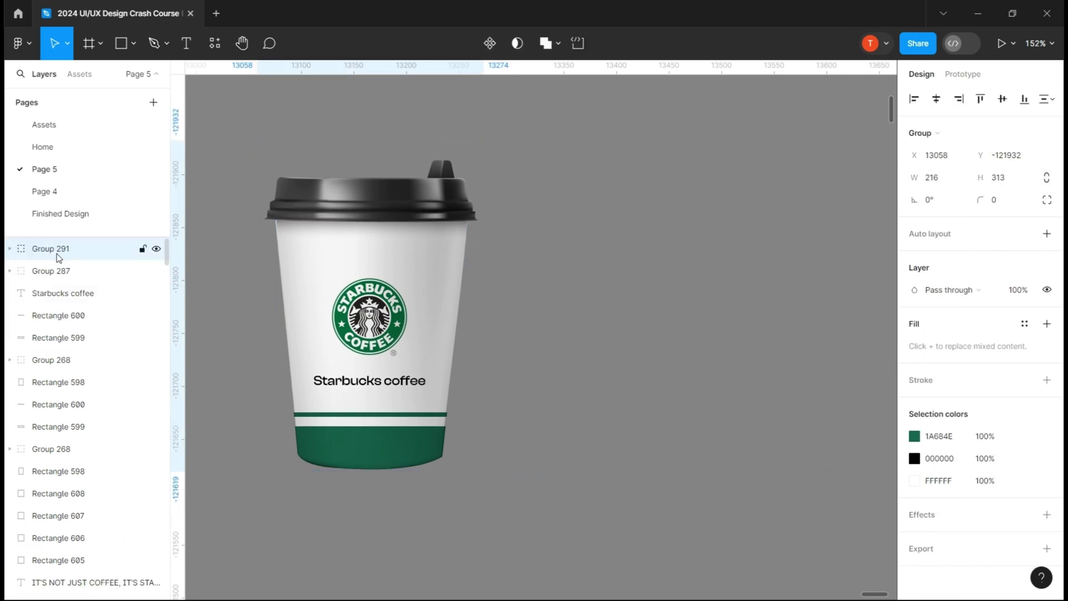
click(216, 302)
scroll(214, 302, down, 1)
scroll(317, 503, down, 3)
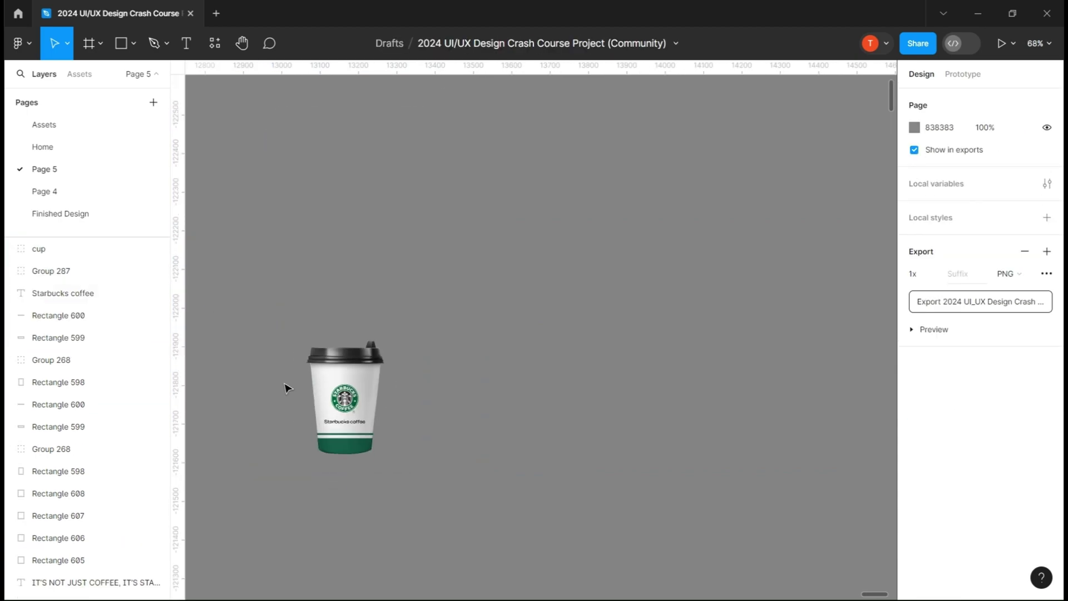
Place the headline, description, Our Coffee button and social icons on the green side of Slide 16:9 - 98.
drag(286, 386, 1046, 409)
scroll(462, 305, down, 2)
drag(359, 273, 598, 316)
drag(220, 115, 306, 287)
drag(295, 211, 493, 275)
drag(662, 279, 690, 278)
click(279, 192)
drag(279, 296, 475, 363)
click(825, 345)
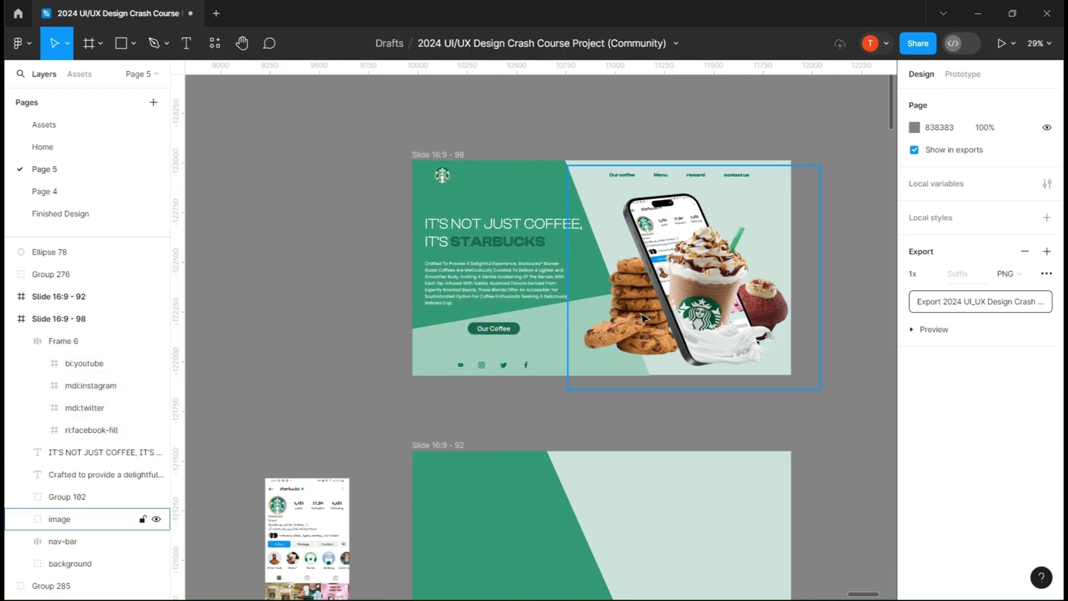
scroll(642, 158, up, 1)
scroll(370, 153, down, 1)
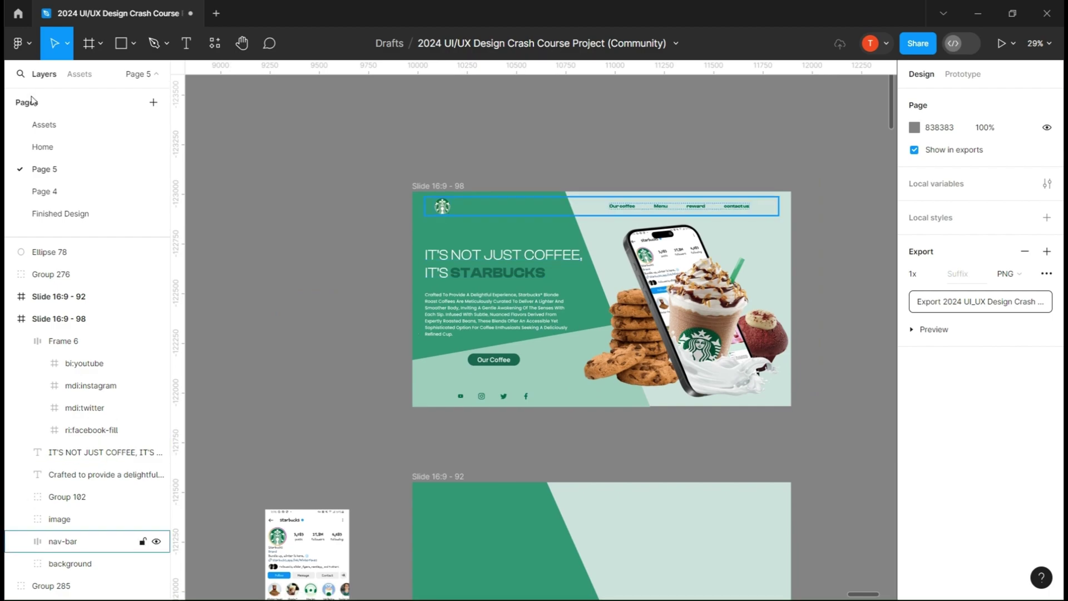
Move the four Frappuccino images into the Slide 16:9 - 92 frame.
scroll(477, 327, down, 10)
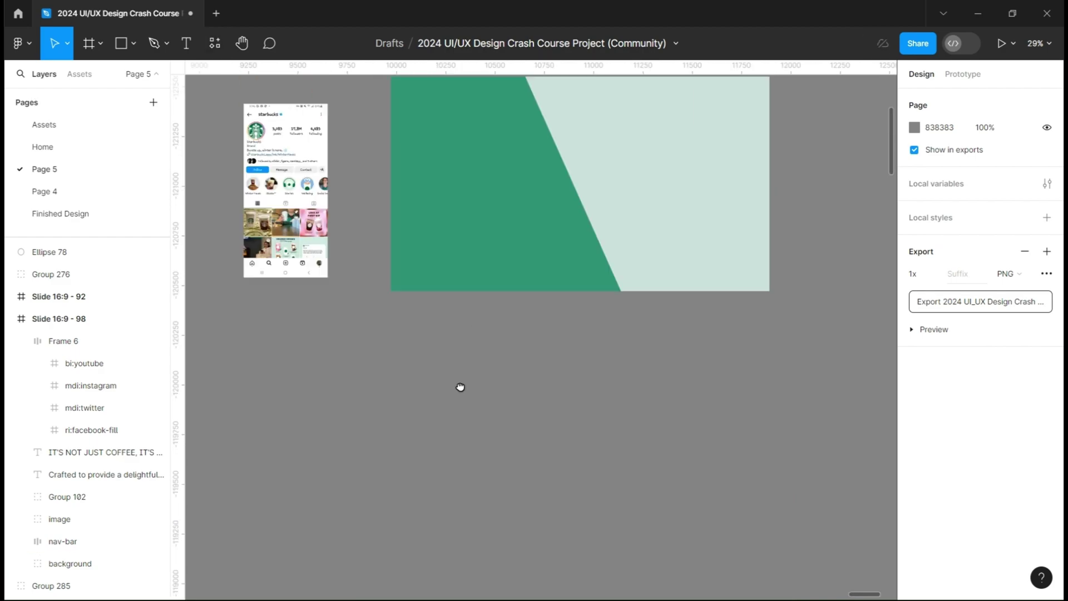
scroll(467, 396, up, 2)
drag(467, 396, 452, 413)
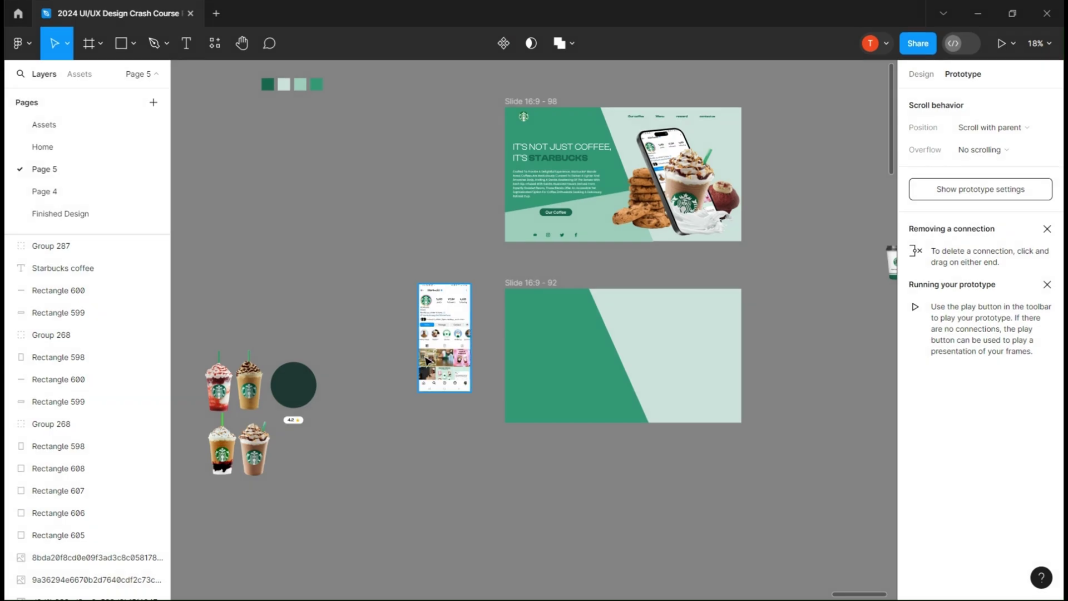
scroll(559, 350, up, 2)
drag(539, 336, 676, 291)
drag(269, 485, 771, 274)
scroll(619, 452, up, 1)
scroll(619, 453, right, 3)
click(925, 76)
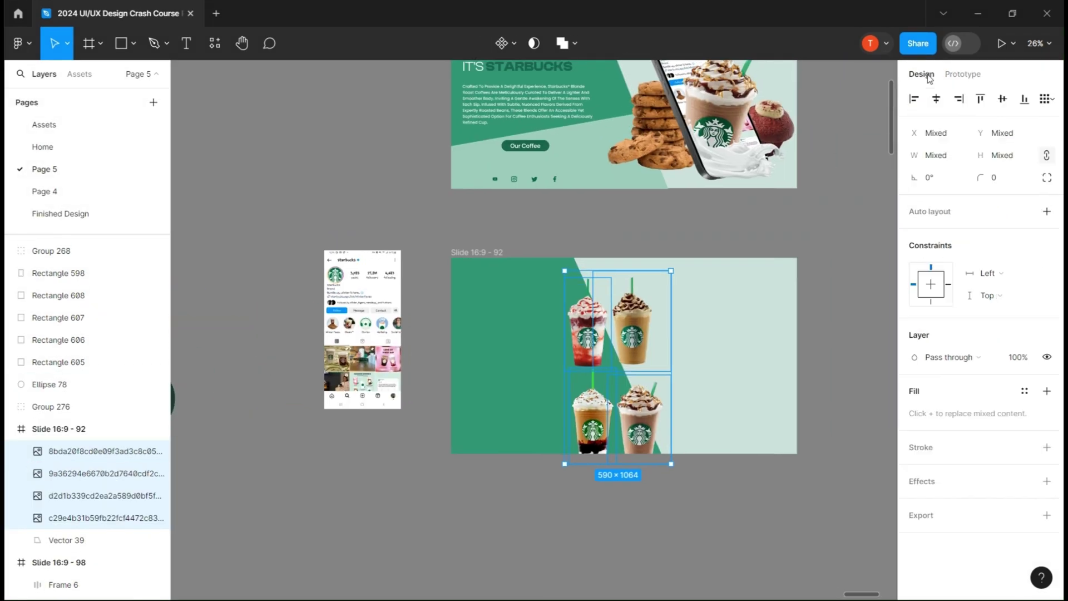
Arrange the four drinks in one horizontal row across Slide 16:9 - 92.
key(Escape)
drag(587, 336, 503, 368)
drag(592, 420, 583, 362)
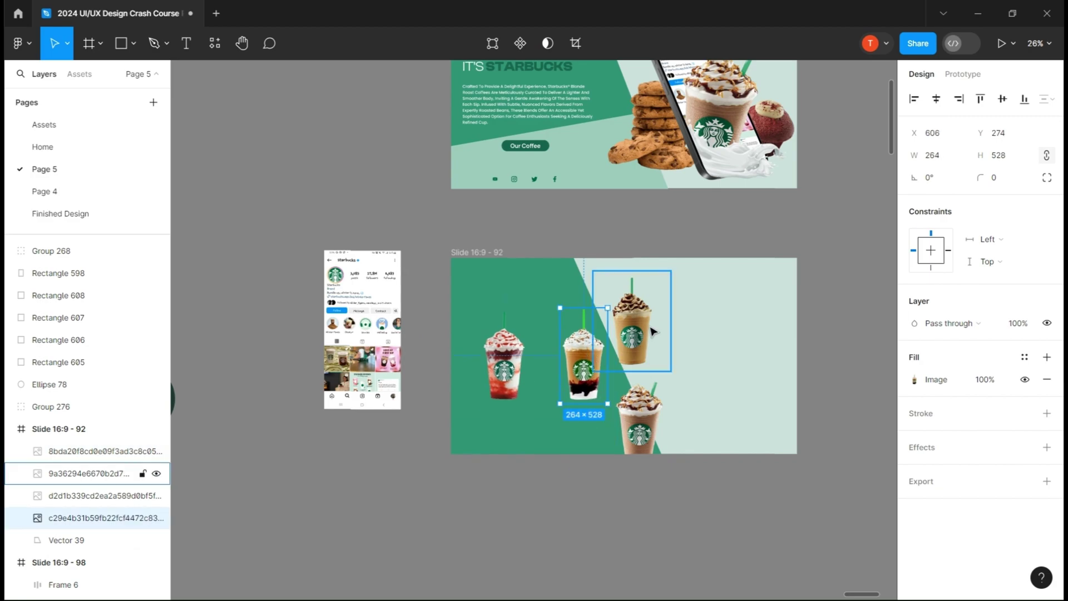
drag(639, 321, 671, 361)
drag(640, 422, 759, 361)
Distribute the four drinks' horizontal spacing evenly.
click(510, 370)
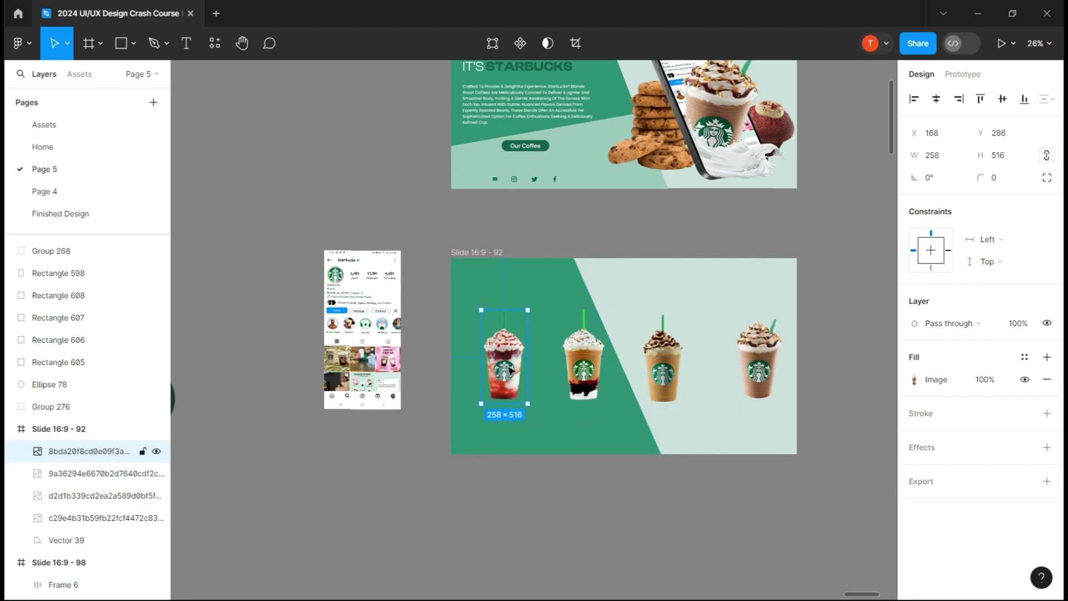
shift+click(594, 366)
shift+click(663, 364)
shift+click(758, 365)
click(1051, 99)
click(946, 160)
click(302, 354)
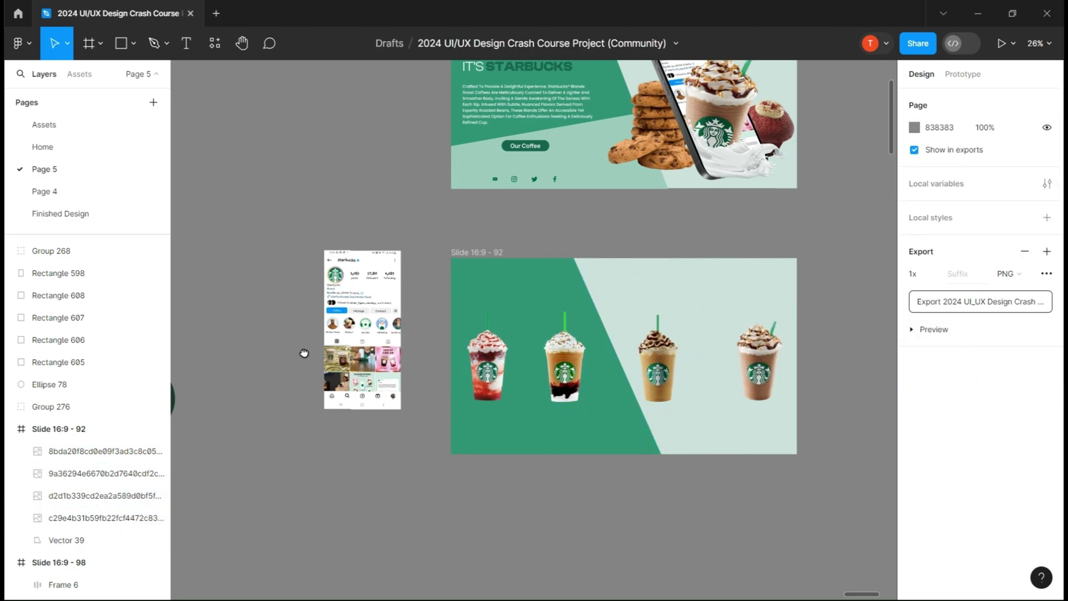
Place the dark 1F3933 circle behind the first drink and a copy of it behind the second drink.
drag(302, 354, 343, 324)
click(204, 370)
drag(205, 371, 542, 336)
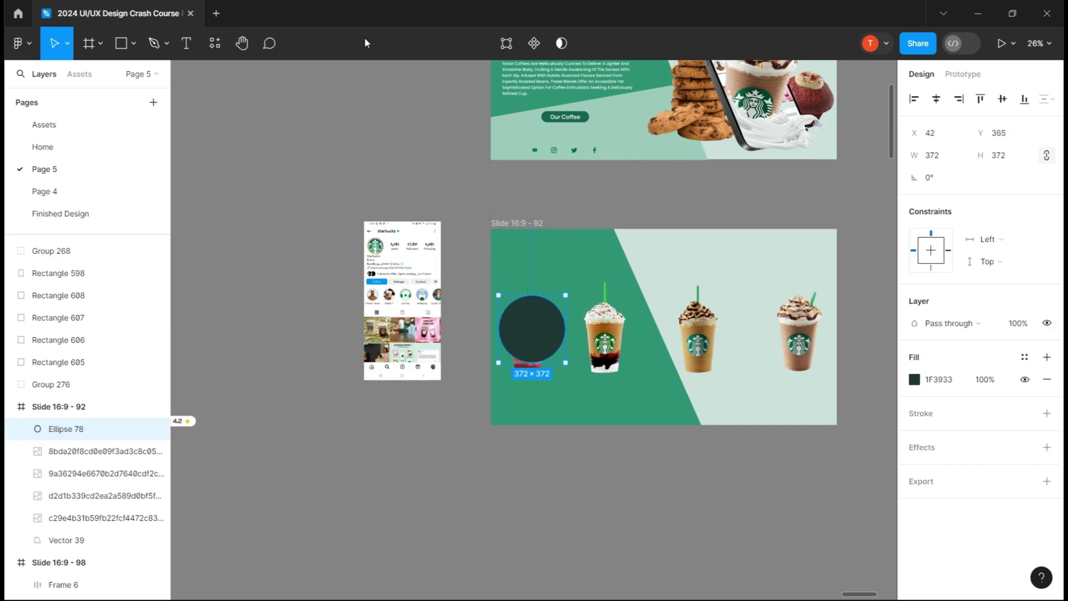
key([)
key(ctrl+z)
drag(61, 429, 64, 529)
scroll(538, 350, up, 5)
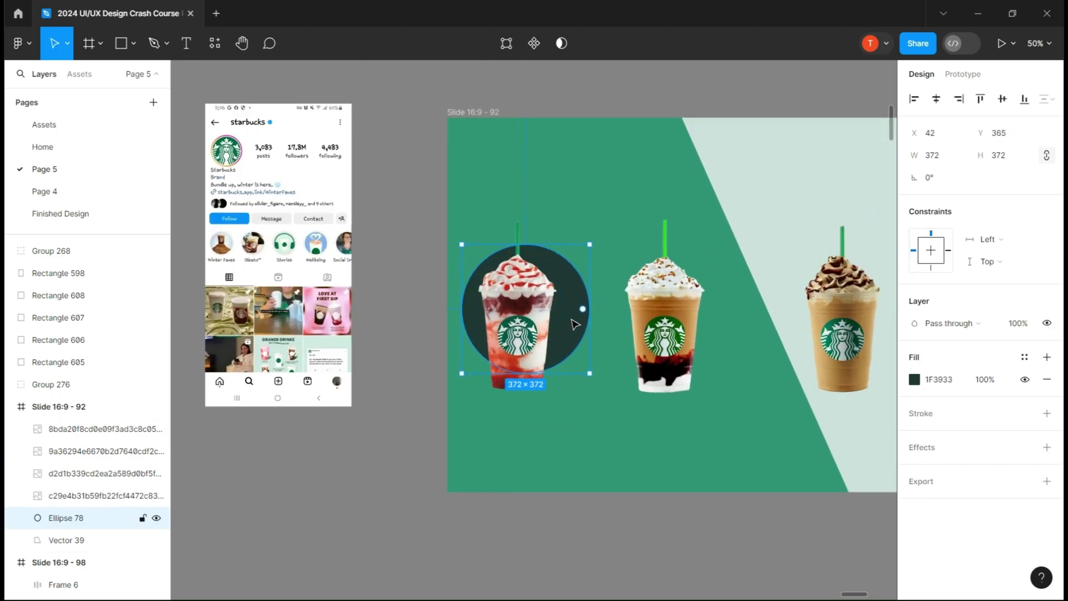
drag(567, 329, 718, 332)
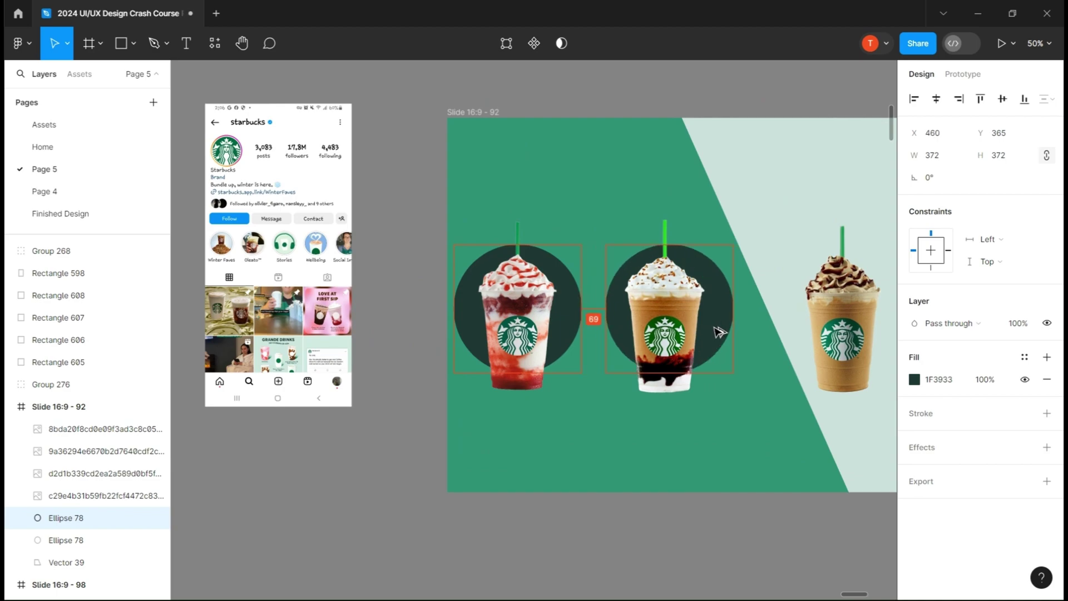
drag(635, 401, 479, 383)
Shift the second drink with its circle, and the third drink, to the right to widen the spacing.
click(477, 320)
shift+click(510, 308)
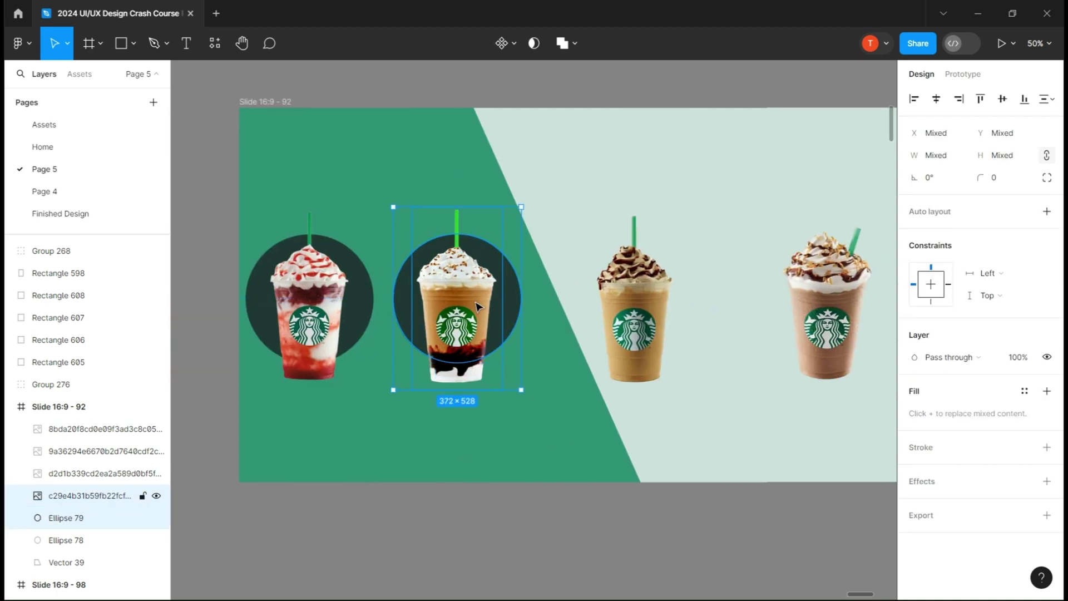
drag(477, 306, 511, 306)
drag(623, 299, 646, 300)
drag(656, 353, 690, 356)
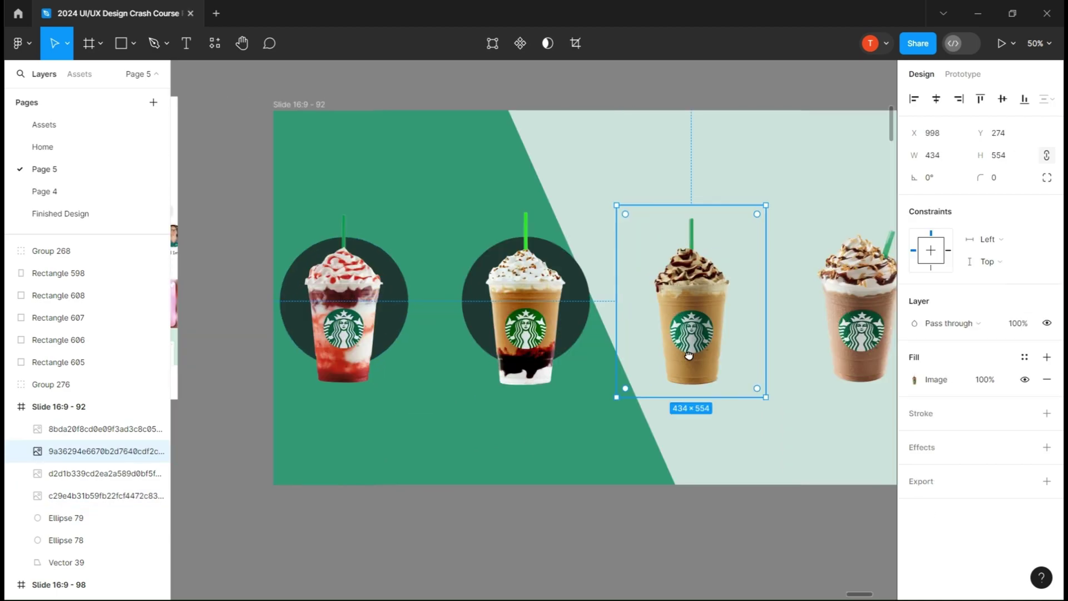
Mask the first drink with a duplicate of its dark circle and lower the drink inside the mask.
click(409, 302)
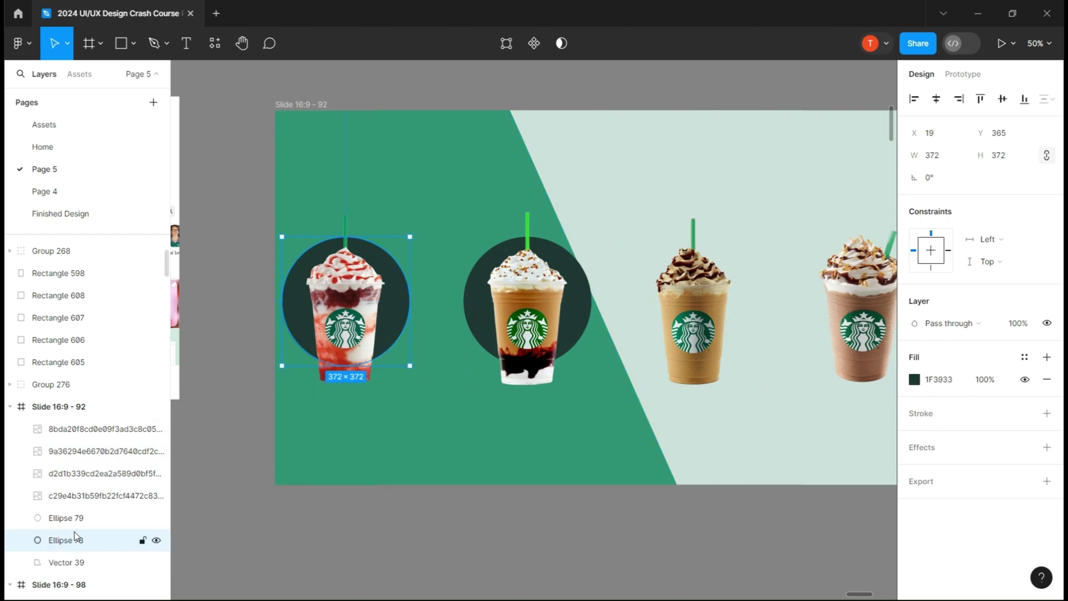
key(ctrl+d)
click(89, 558)
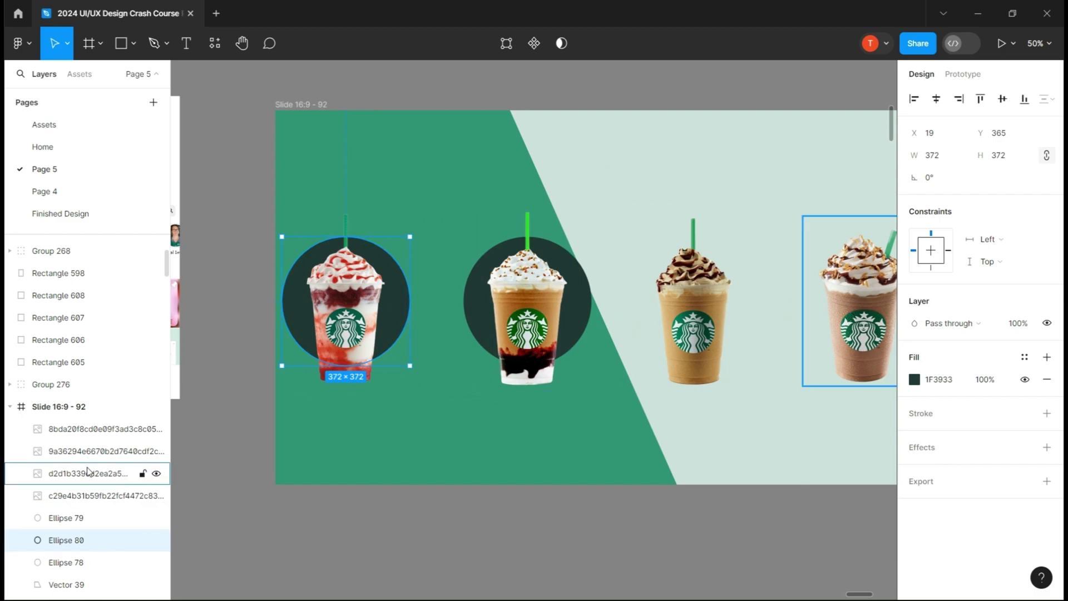
click(84, 429)
drag(84, 429, 79, 527)
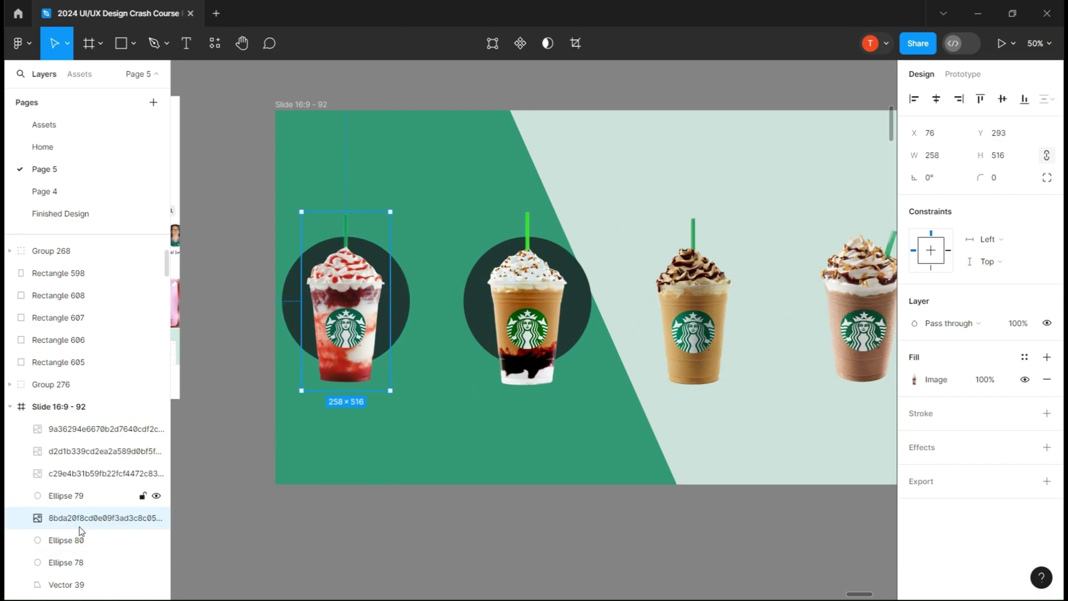
shift+click(80, 538)
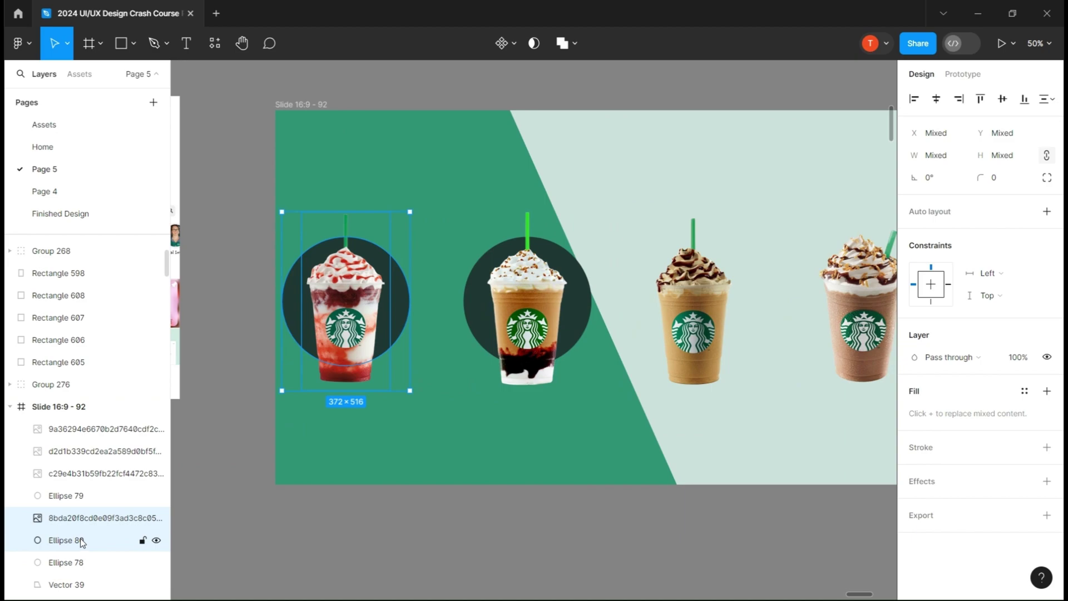
click(535, 44)
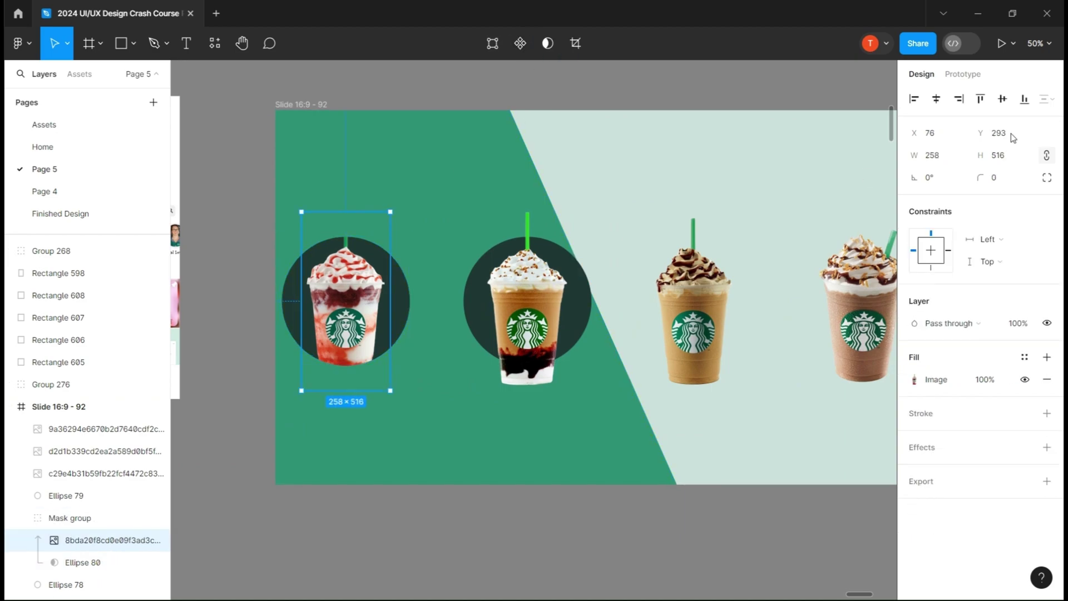
drag(980, 134, 30, 146)
Duplicate the second drink's dark circle in place and put another copy behind the third drink.
click(530, 310)
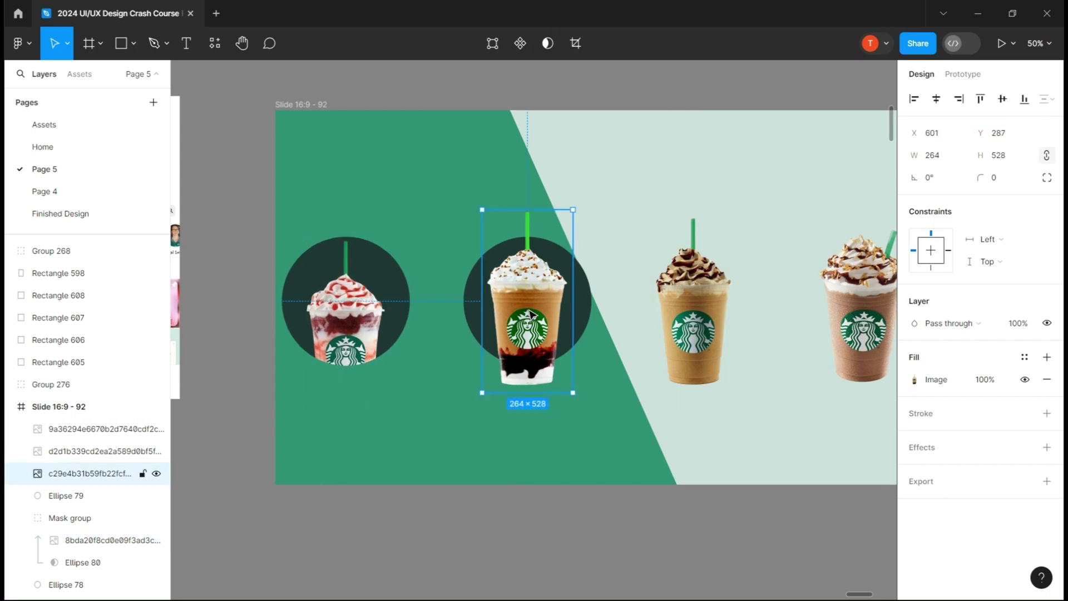
click(64, 500)
key(ctrl+d)
click(64, 516)
alt+drag(580, 316, 754, 319)
Mask the second drink with its duplicate circle and lower the drink inside the mask.
click(83, 498)
click(71, 479)
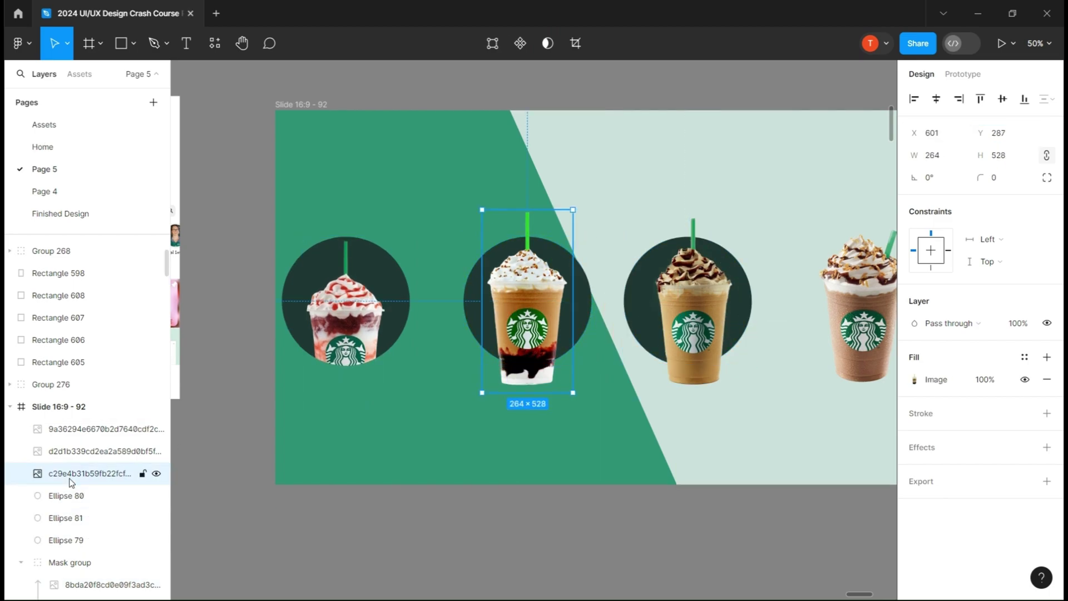
shift+click(72, 494)
key(ctrl+alt+m)
click(84, 495)
drag(980, 134, 1015, 134)
click(712, 316)
click(22, 474)
scroll(67, 517, down, 1)
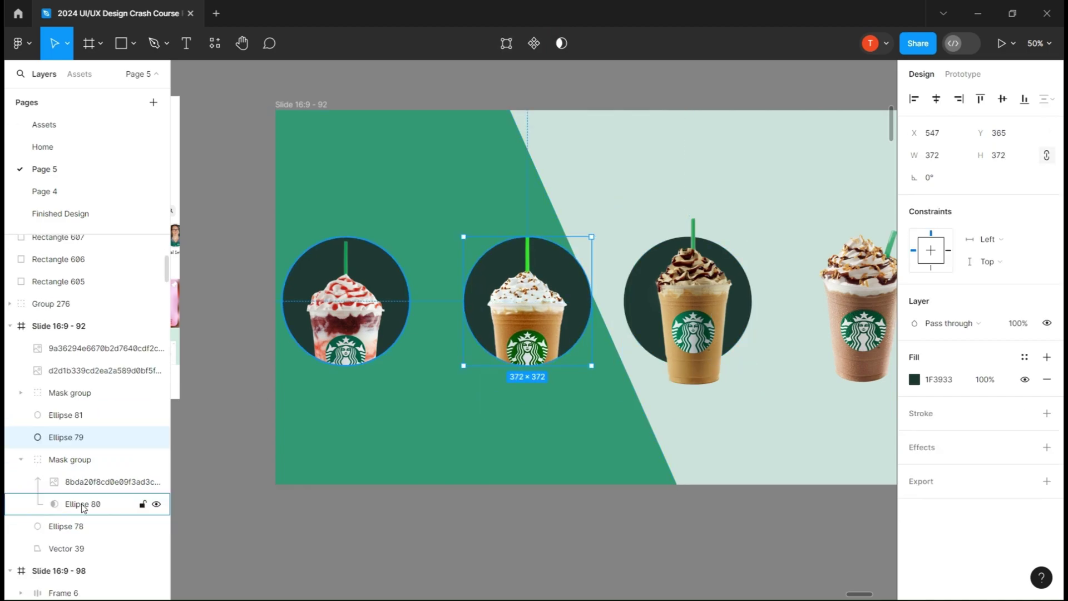
Group the first drink's mask group with its dark circle and name the group img1.
click(21, 471)
click(63, 493)
shift+click(68, 473)
key(ctrl+g)
double_click(68, 474)
text(img1)
Group the second drink's mask group with its dark circle and name the group img2.
click(78, 406)
ctrl+click(87, 448)
key(ctrl+g)
double_click(74, 405)
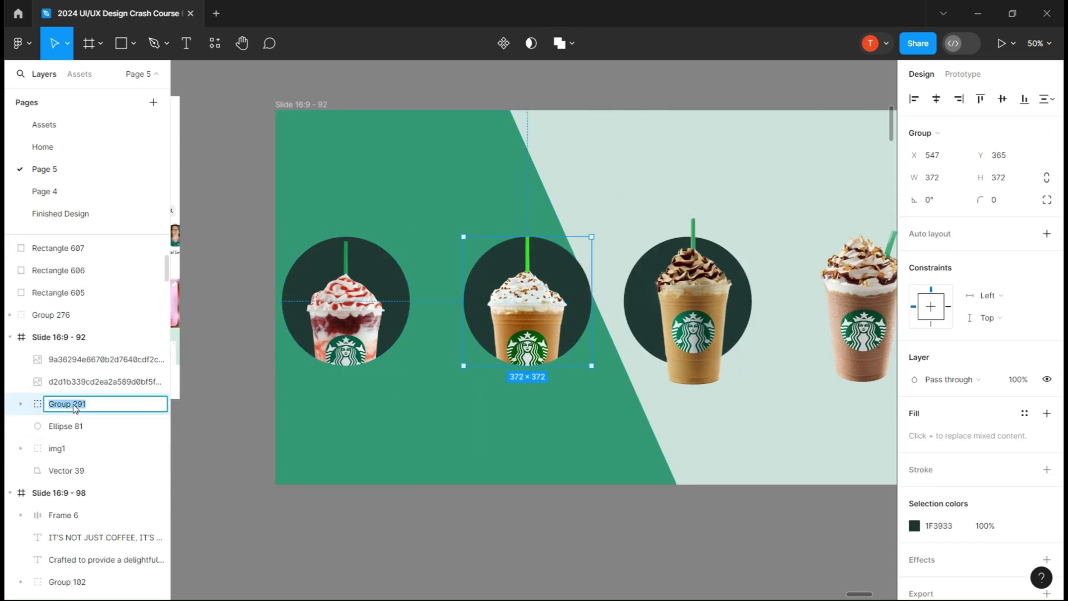
text(img2)
Duplicate the third drink's dark circle in place and put another copy behind the fourth drink.
drag(74, 426, 76, 396)
click(77, 403)
key(ctrl+d)
alt+drag(744, 301, 791, 327)
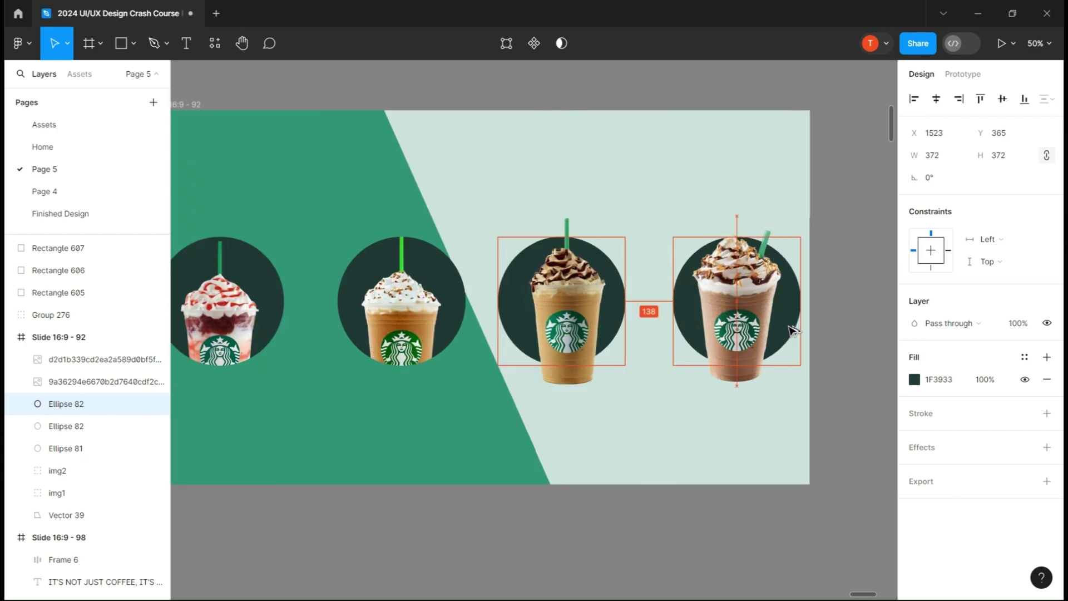
Mask the third drink with its duplicate circle and lower the drink inside the mask.
drag(73, 383, 73, 419)
click(73, 428)
click(561, 44)
drag(577, 307, 571, 328)
Duplicate the fourth drink's circle in place, mask the drink with it and lower the drink inside the mask.
click(78, 379)
key(ctrl+d)
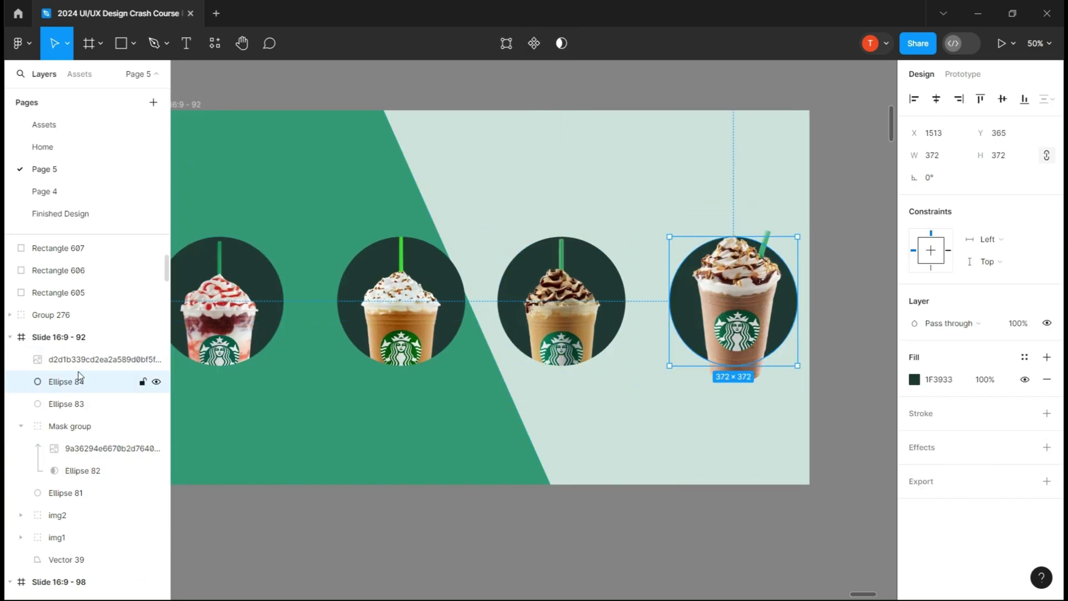
click(562, 43)
click(743, 311)
drag(743, 312, 743, 338)
Group the third drink's mask group with its dark circle and name the group img 3.
click(21, 360)
click(21, 404)
click(67, 427)
ctrl+click(65, 405)
key(ctrl+g)
key(i)
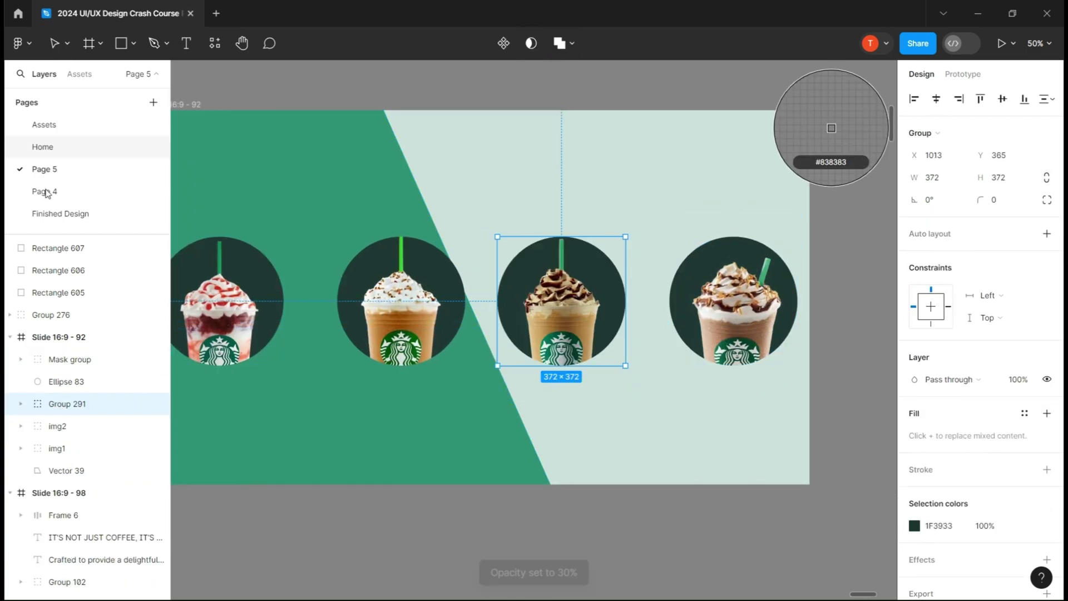
double_click(66, 405)
text(img 3)
Group the fourth drink's mask group with its circle, name it img 3 and undo the stray colour pick.
click(74, 362)
key(ctrl+g)
double_click(72, 362)
text(img 3)
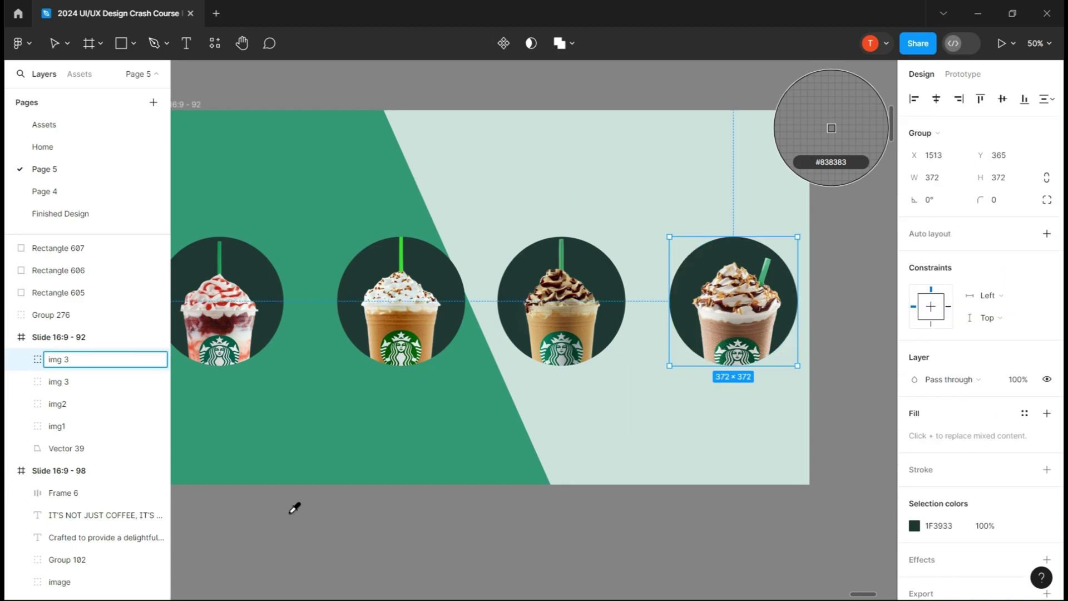
click(295, 508)
key(ctrl+z)
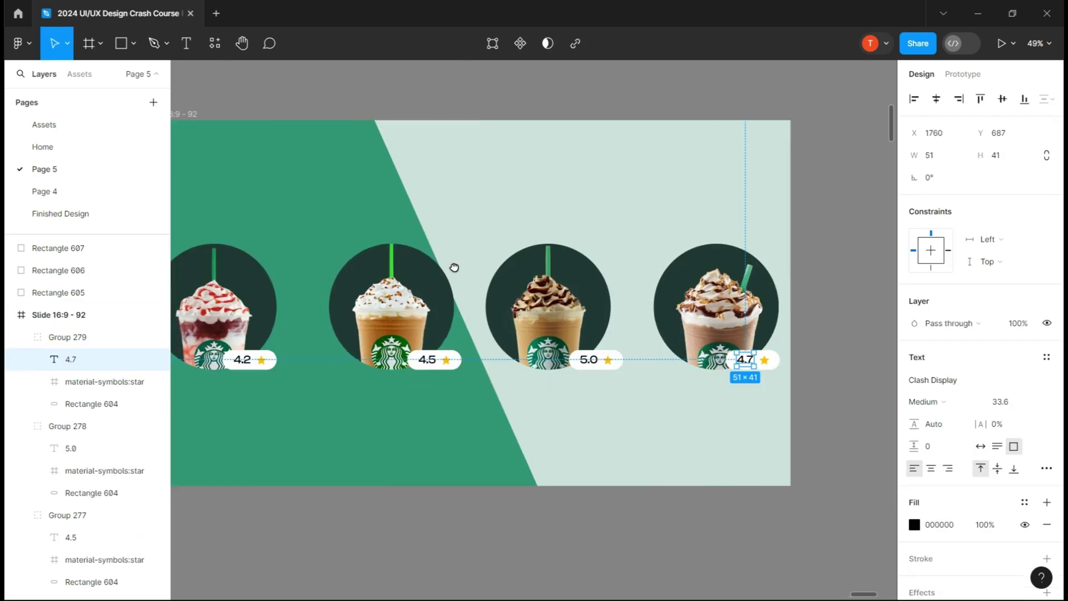
click(633, 368)
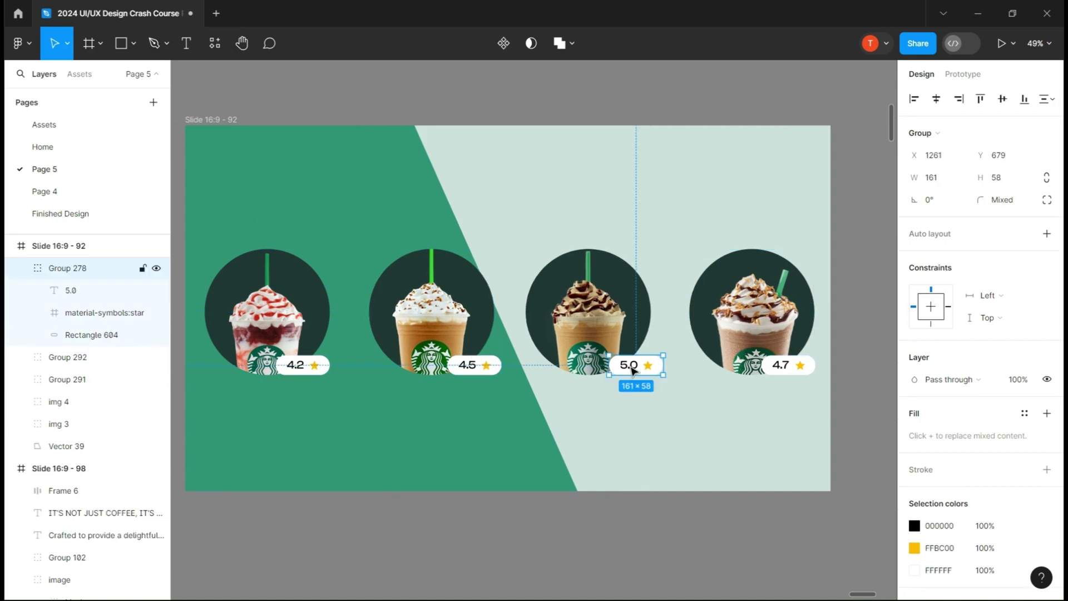
click(948, 404)
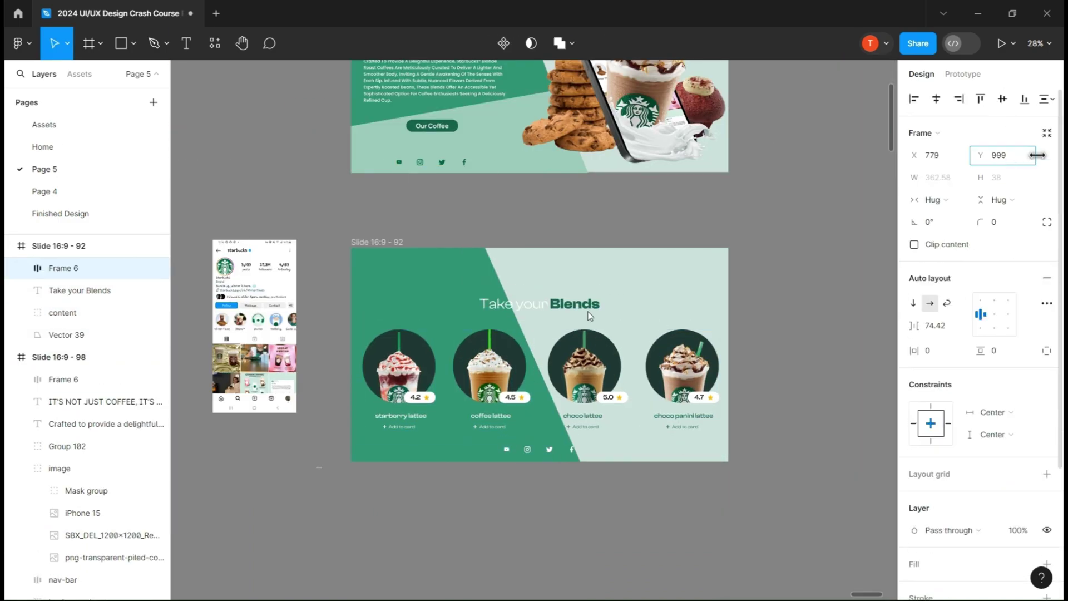
click(845, 225)
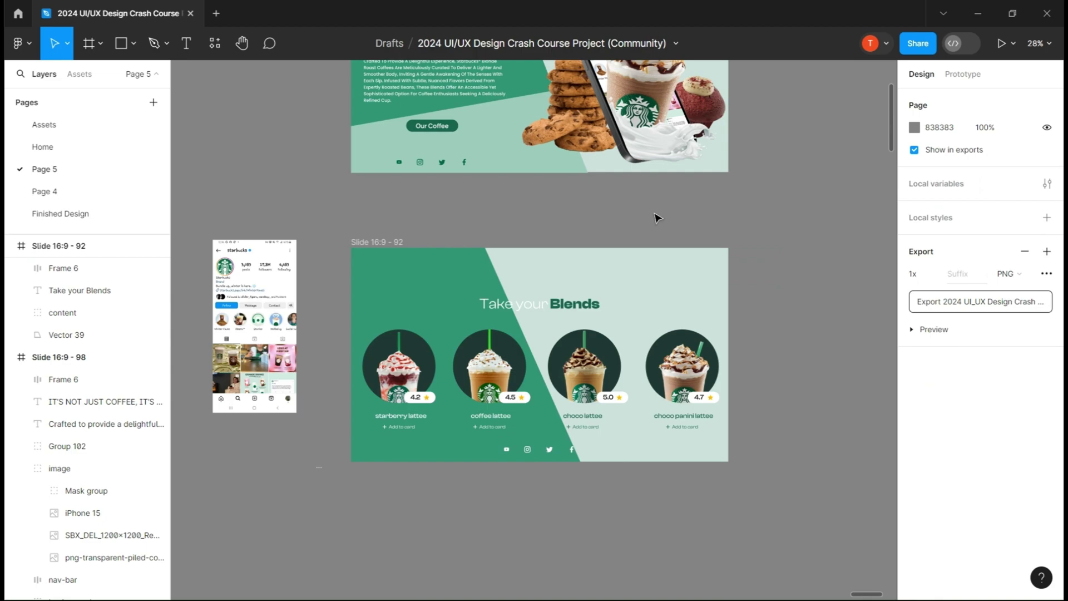
Bring the nav-bar to the front of the layers in the hero slide frame.
scroll(387, 189, up, 5)
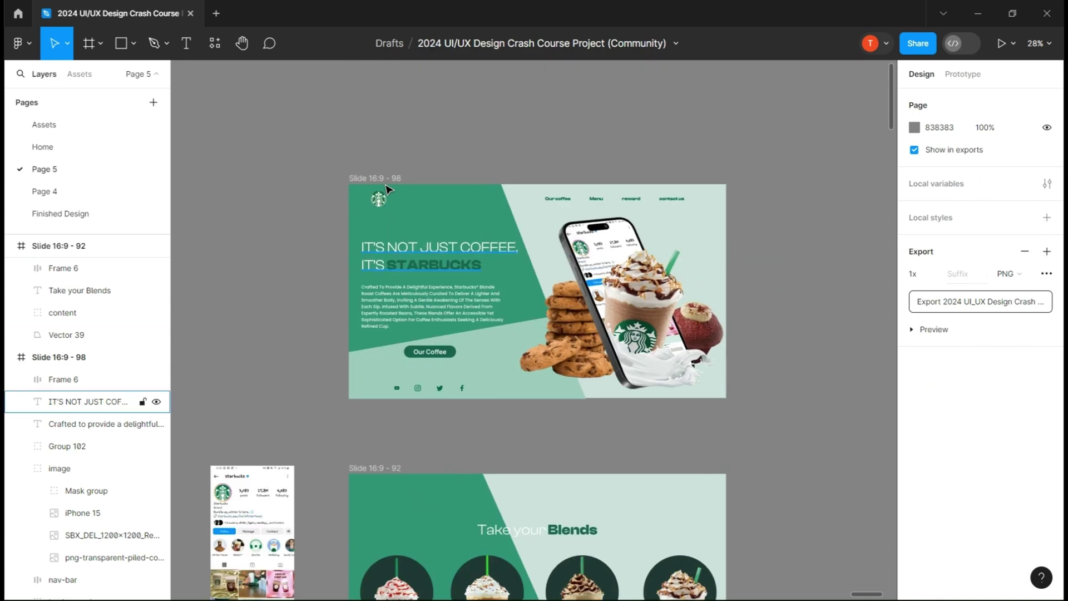
click(378, 179)
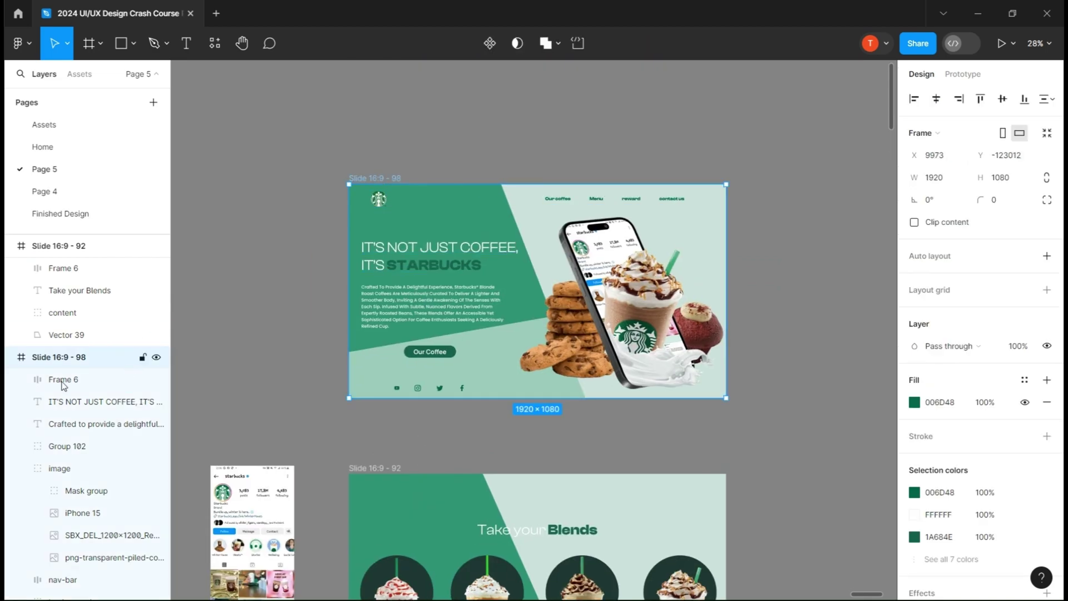
click(20, 468)
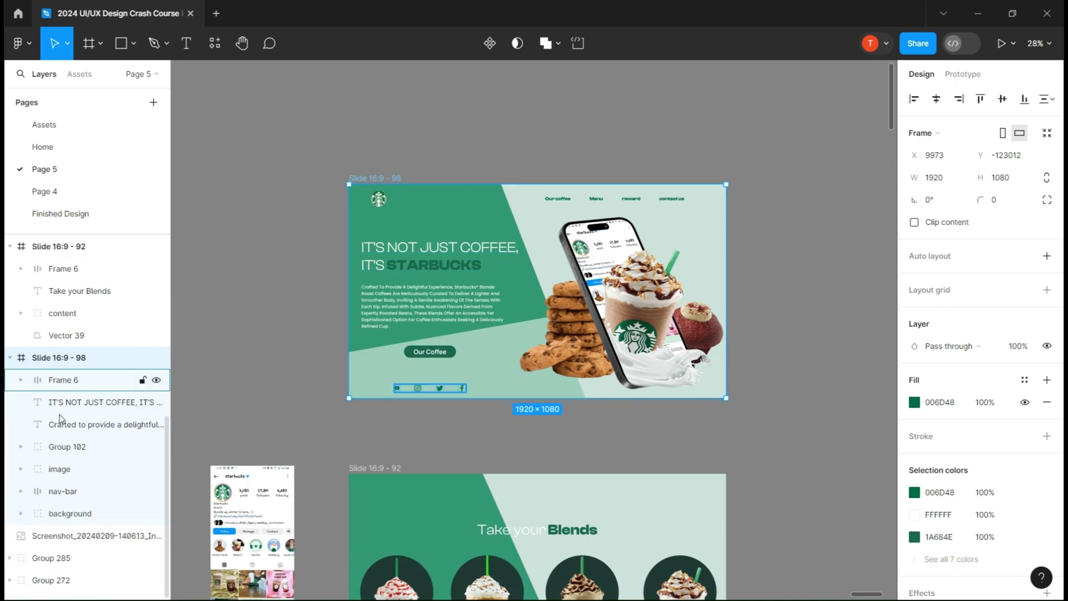
click(378, 200)
double_click(379, 201)
click(66, 494)
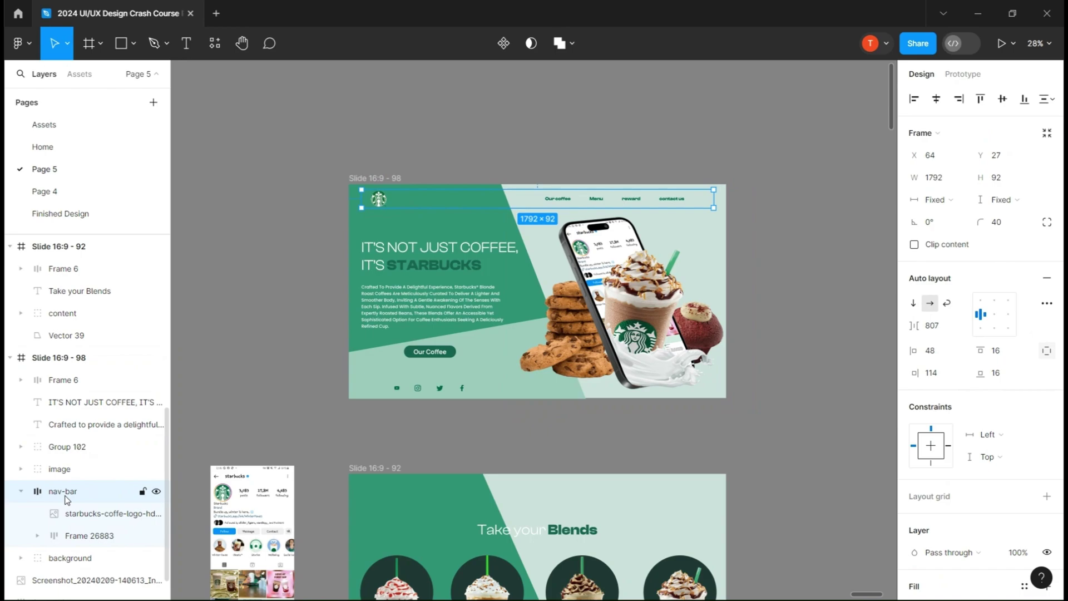
key(])
click(20, 380)
click(44, 360)
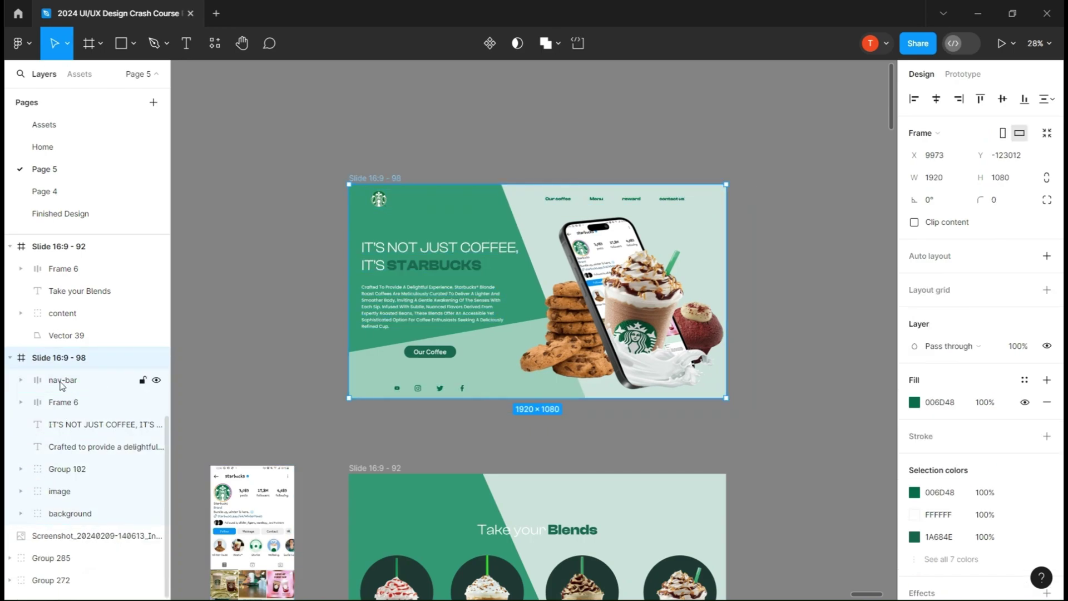
Group all hero slide layers except the nav-bar and name the group content 2.
click(93, 410)
shift+click(71, 513)
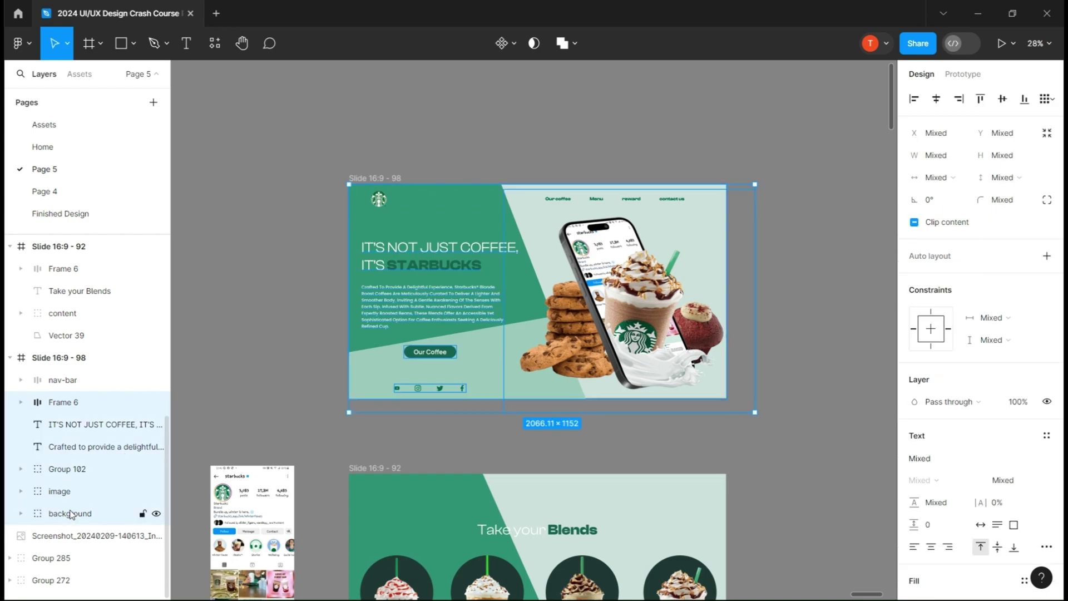
key(ctrl+g)
double_click(65, 402)
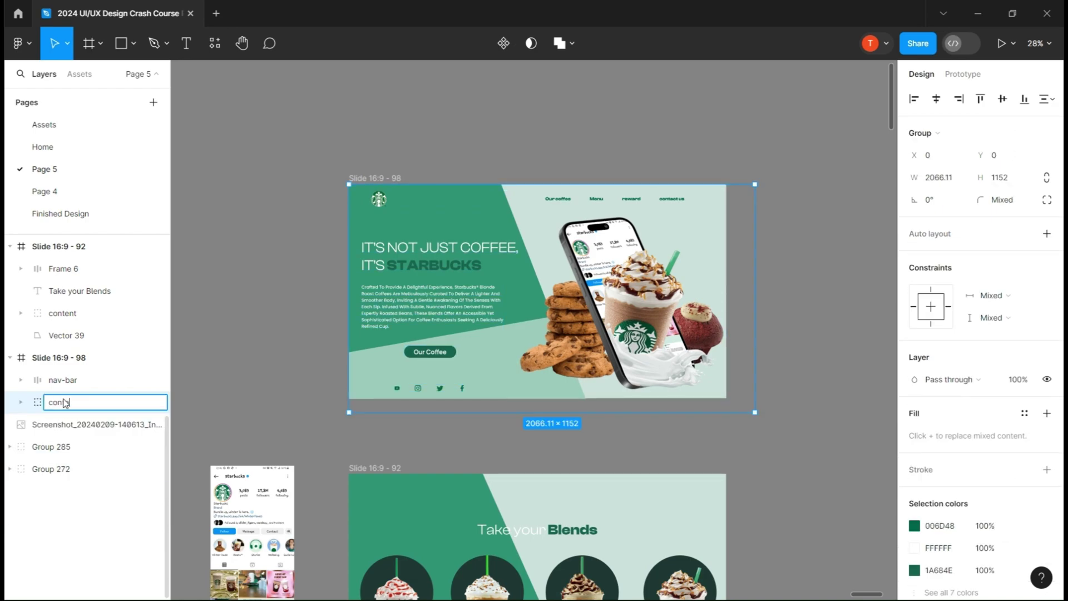
click(219, 390)
Draw a rectangle of about 1921 × 1084 over the whole hero slide and place it beneath content 2.
key(r)
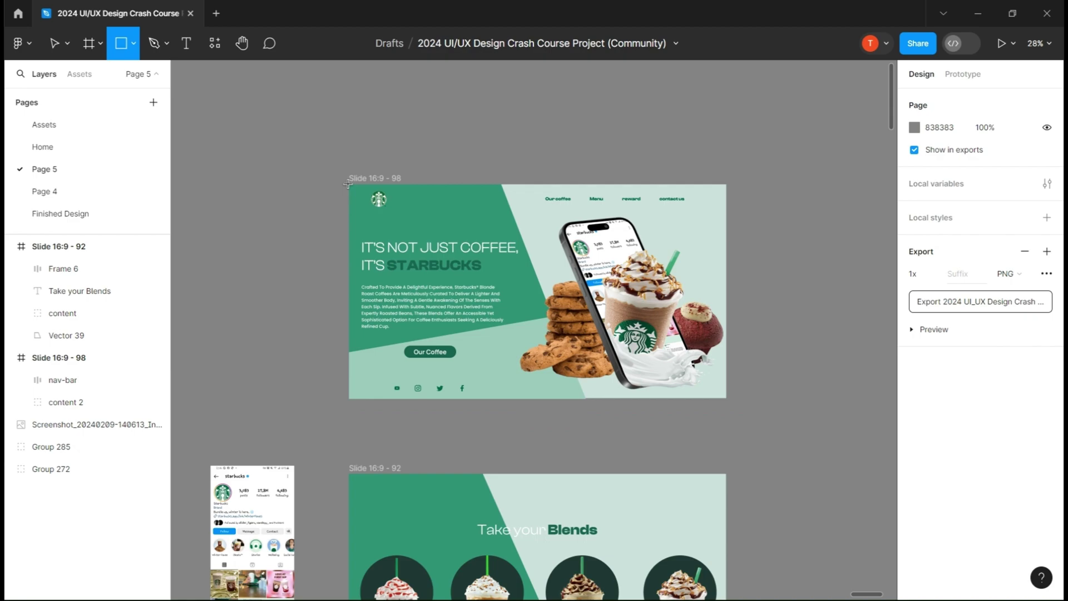
drag(348, 182, 728, 401)
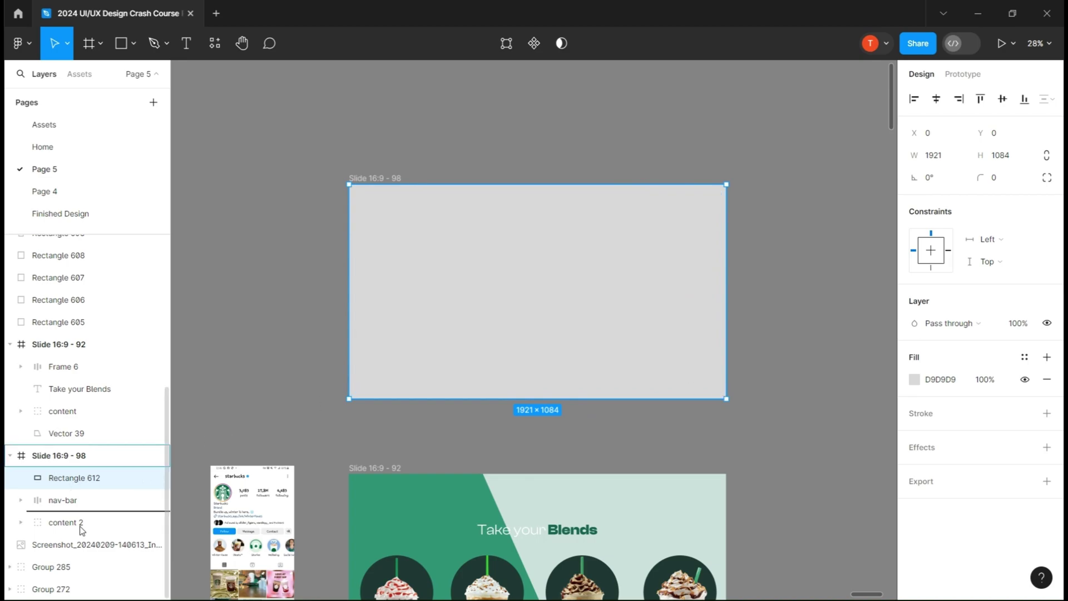
drag(80, 537, 78, 533)
Mask content 2 with the slide-sized rectangle and collapse the resulting mask group.
shift+click(71, 497)
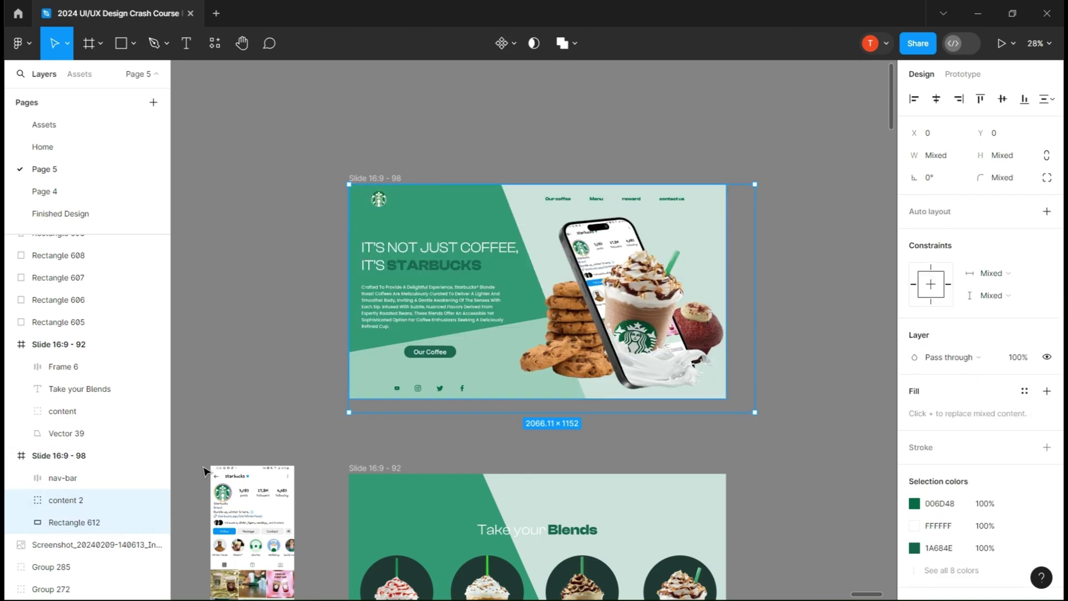
click(535, 44)
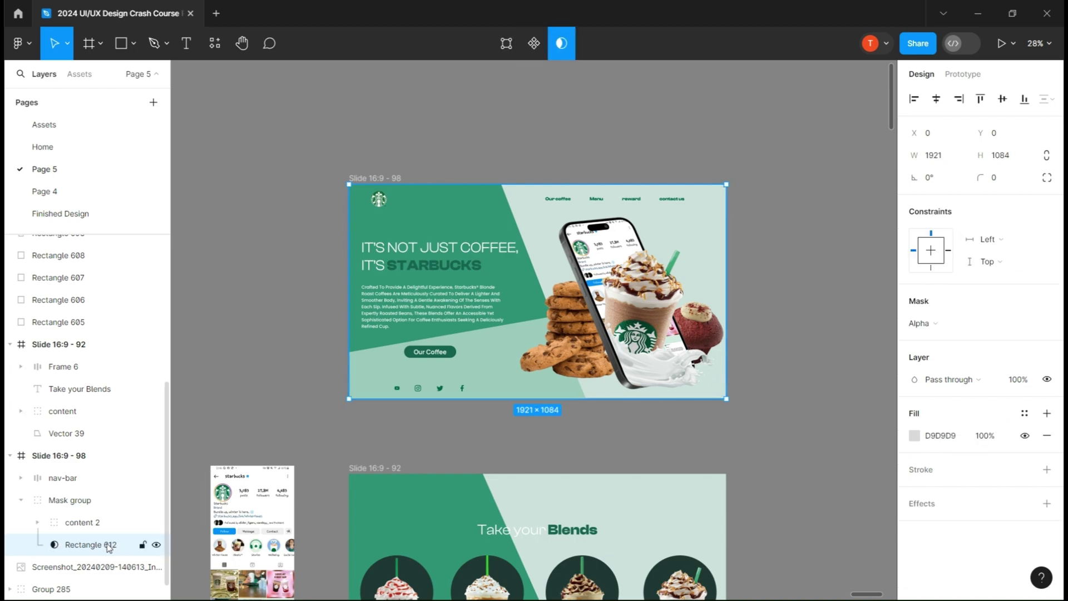
click(80, 525)
click(90, 546)
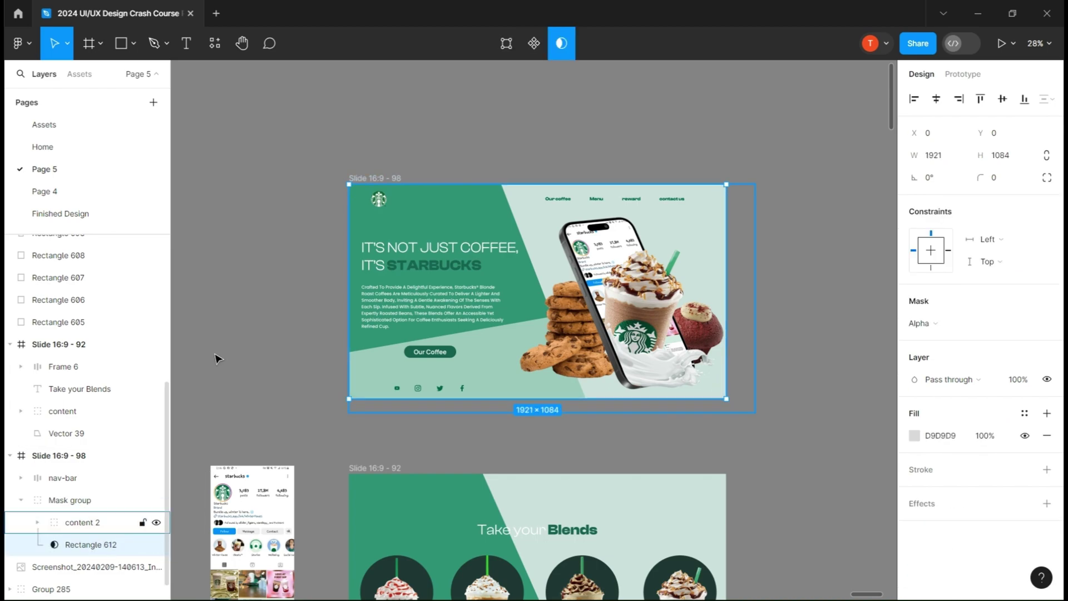
click(205, 429)
scroll(205, 429, down, 1)
click(157, 544)
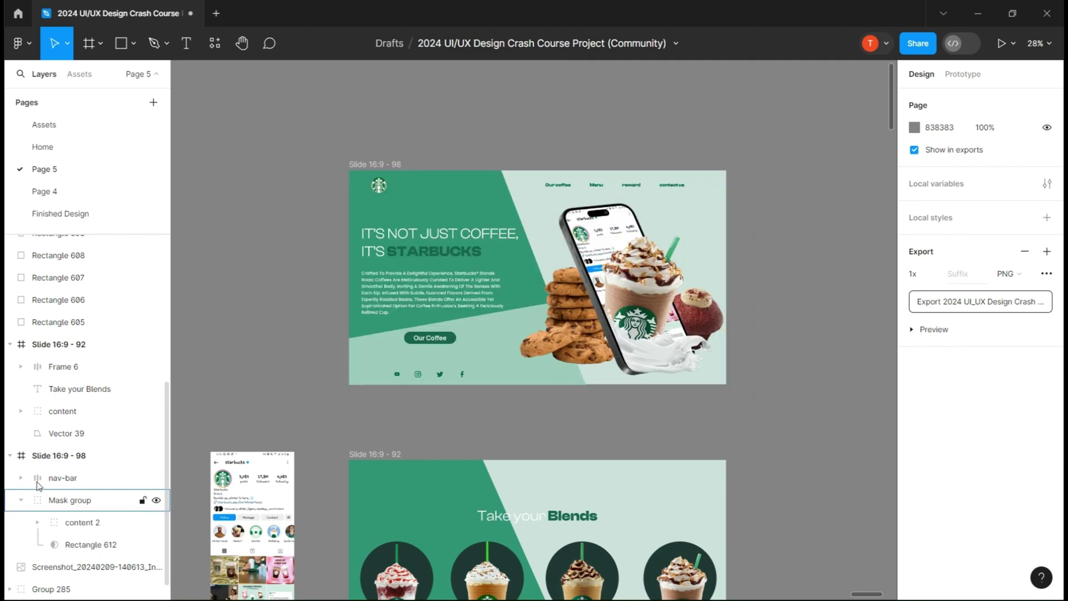
click(21, 500)
Nest the Take your Blends slide in the hero frame at X 0, Y 0 and move it beneath the mask group.
click(386, 454)
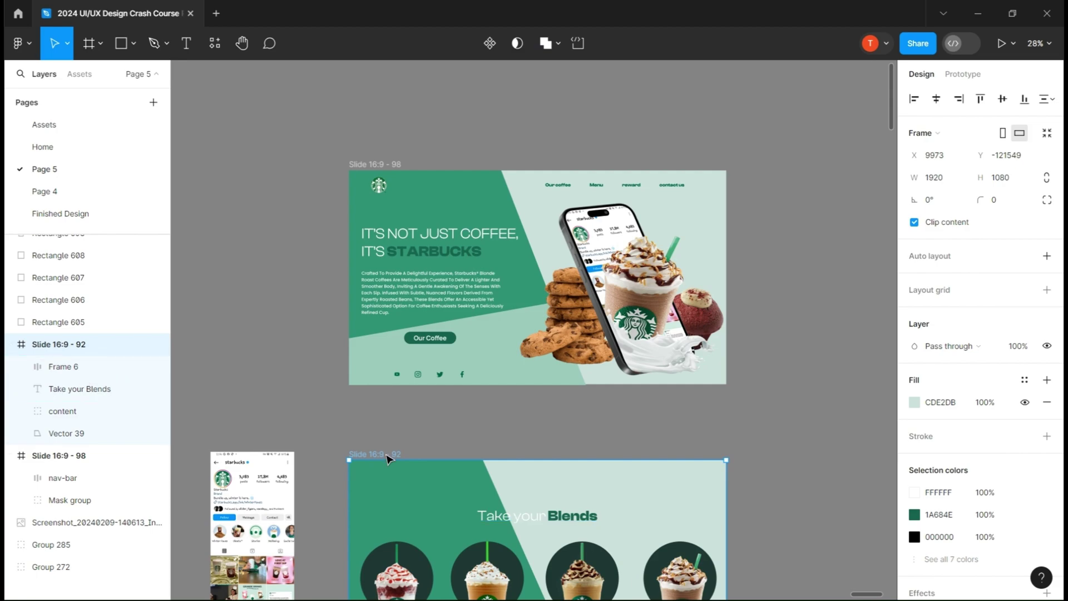
drag(388, 458, 375, 175)
click(931, 155)
text(0)
key(Tab)
text(0)
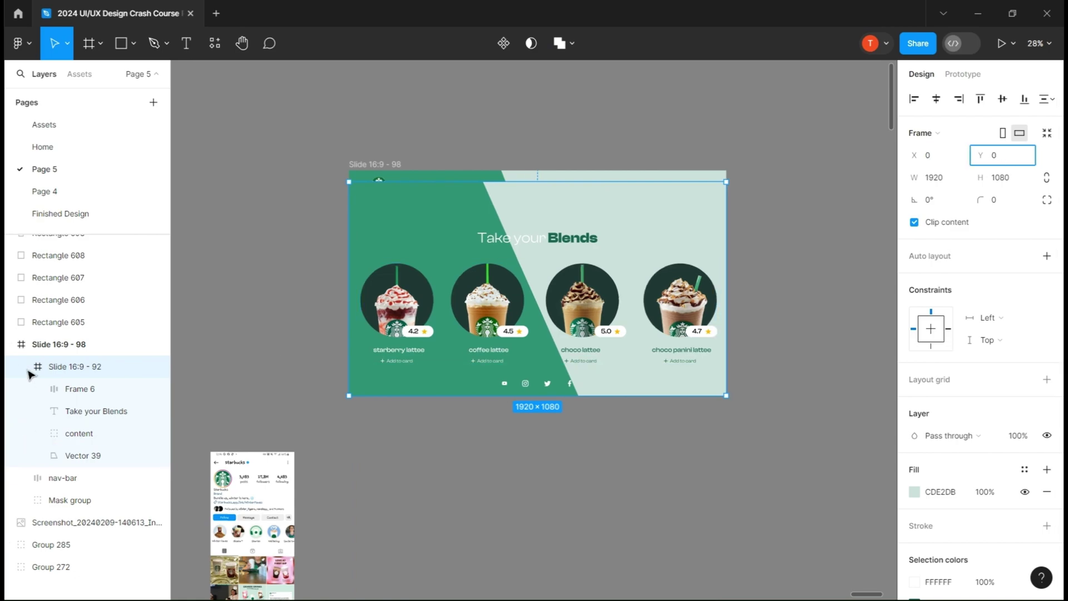
key(Escape)
drag(27, 367, 61, 428)
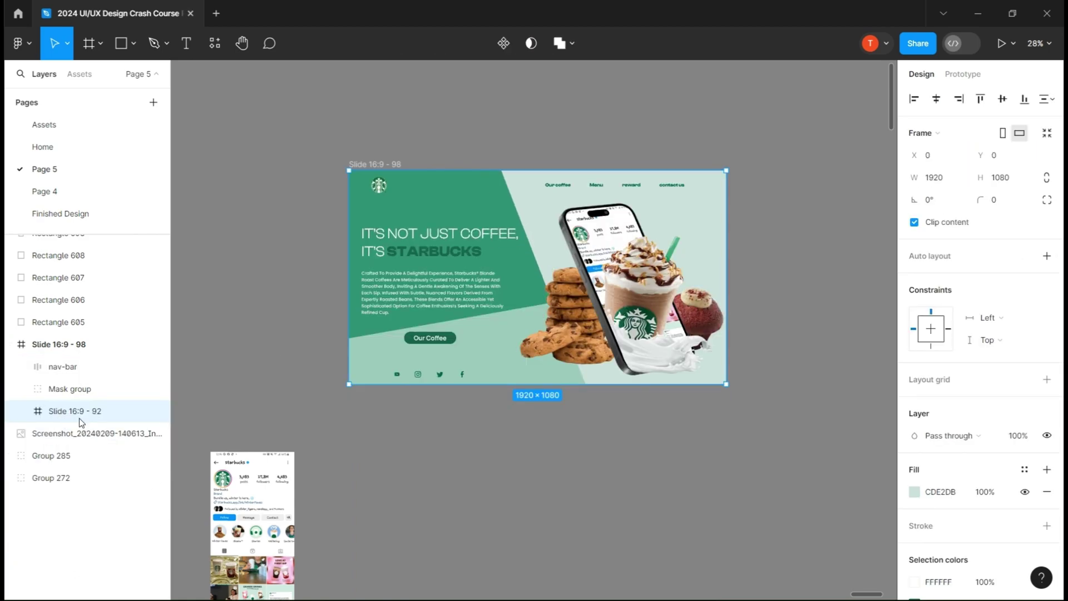
Move the branded cup to the hero slide's right edge and scale it to about 838 × 1214.
scroll(581, 463, down, 1)
scroll(581, 462, down, 1)
drag(891, 383, 797, 183)
key(k)
drag(752, 263, 752, 254)
drag(980, 155, 1041, 149)
Bring the hero frame to the front of the page and nest the cup group in it above the nav-bar.
scroll(87, 382, up, 1)
scroll(68, 324, down, 3)
click(68, 452)
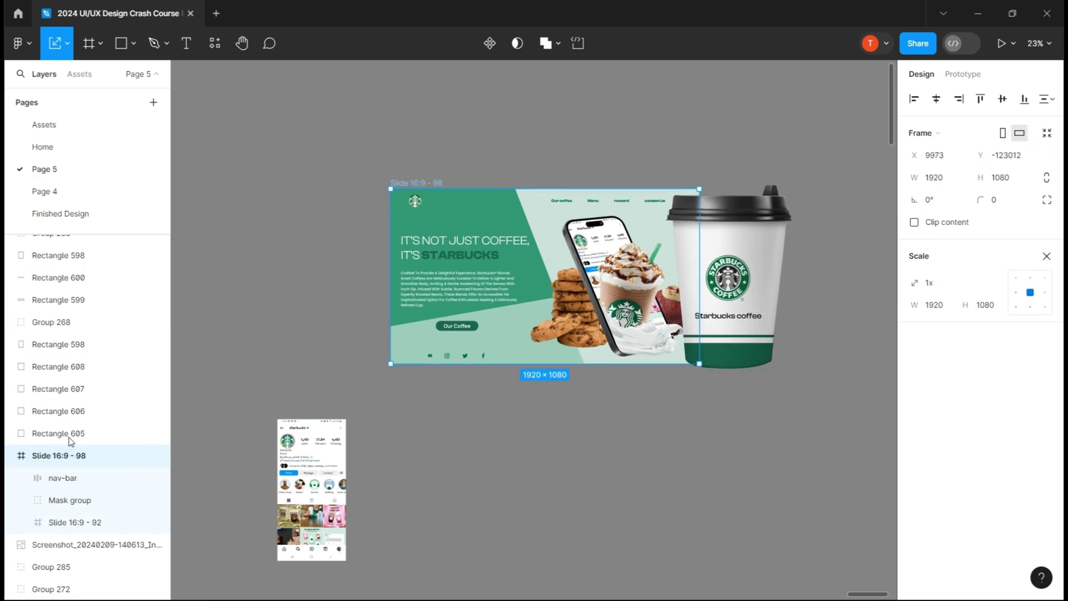
click(10, 455)
key(])
click(71, 285)
drag(70, 273, 68, 249)
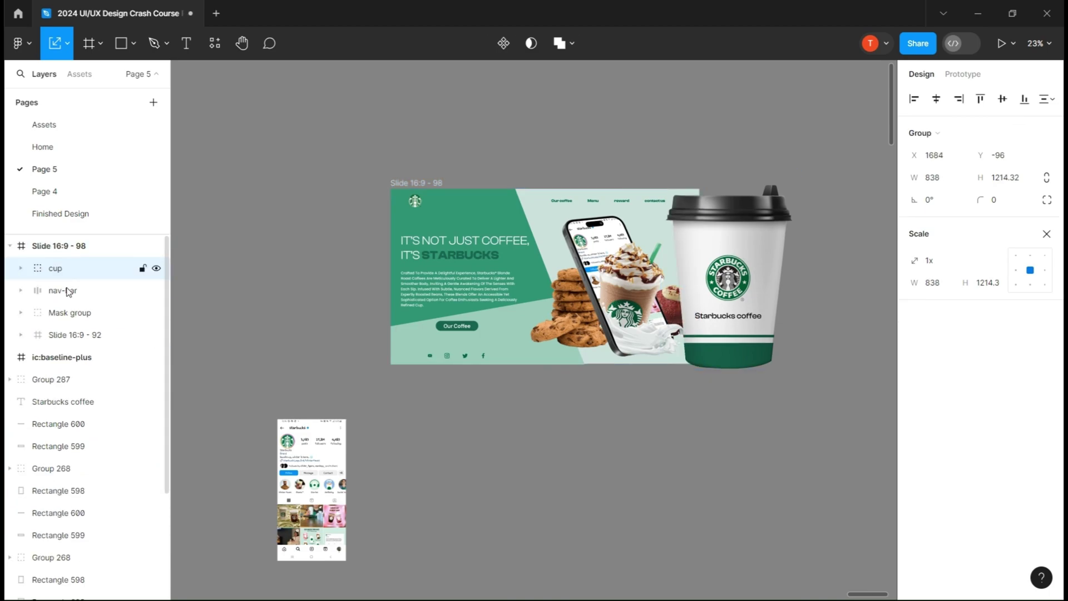
Shift the cup to X 1910, past the slide's right edge, and turn on content clipping for the hero frame.
key(v)
drag(908, 158, 169, 162)
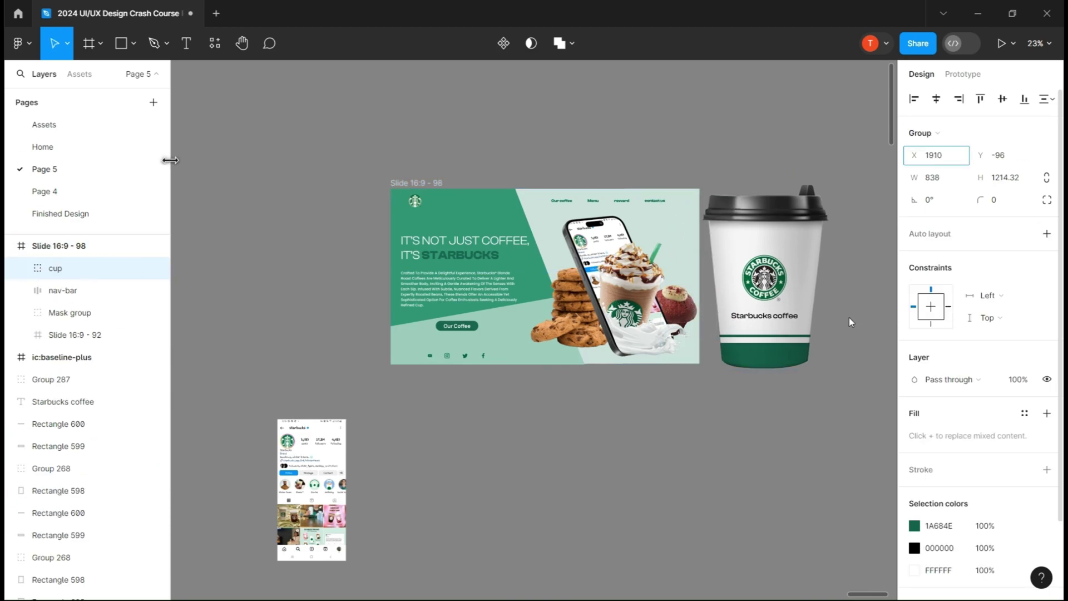
click(426, 184)
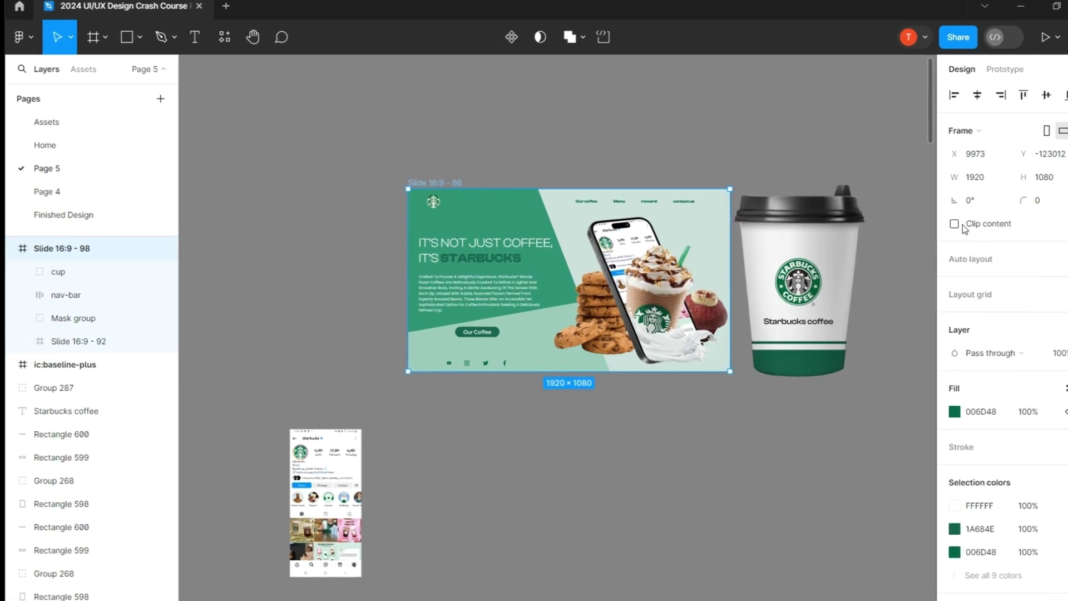
click(959, 224)
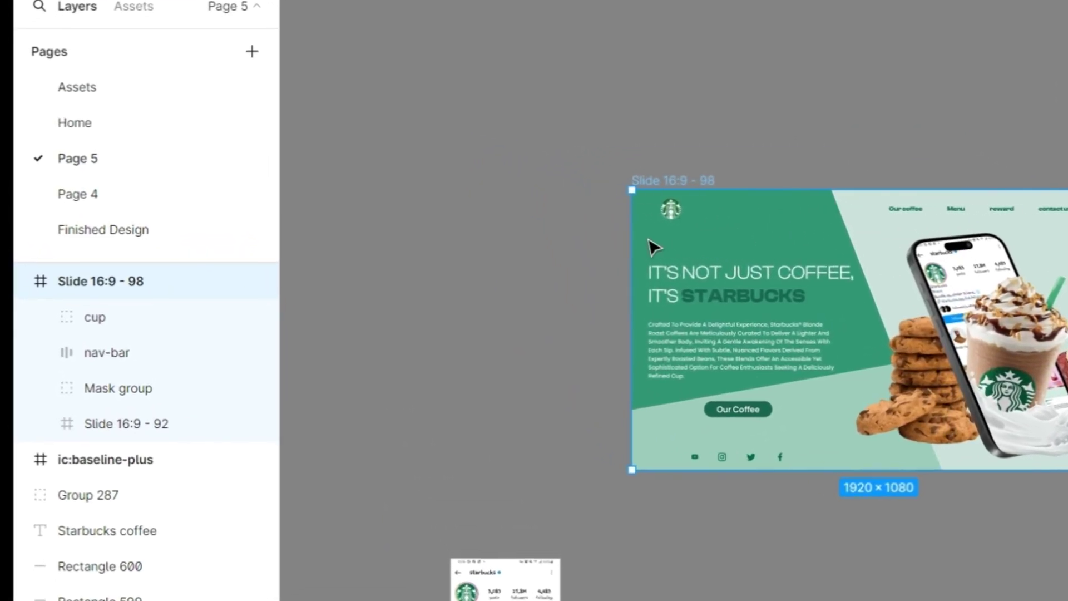
Move the Instagram screenshot further left of the hero frame, and duplicate the hero frame once above and once below the original.
click(408, 548)
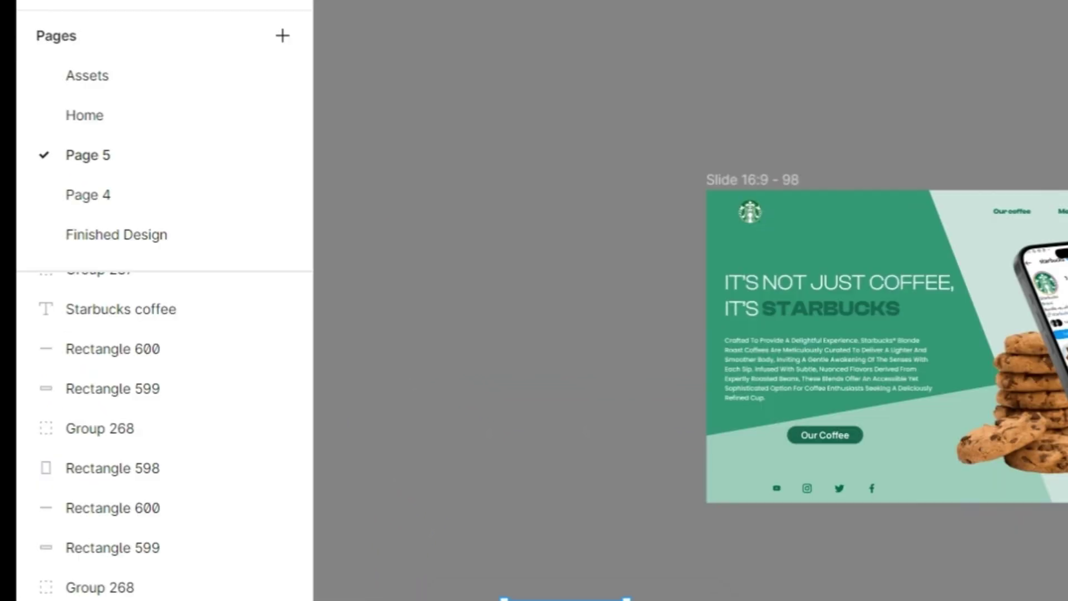
drag(565, 600, 404, 585)
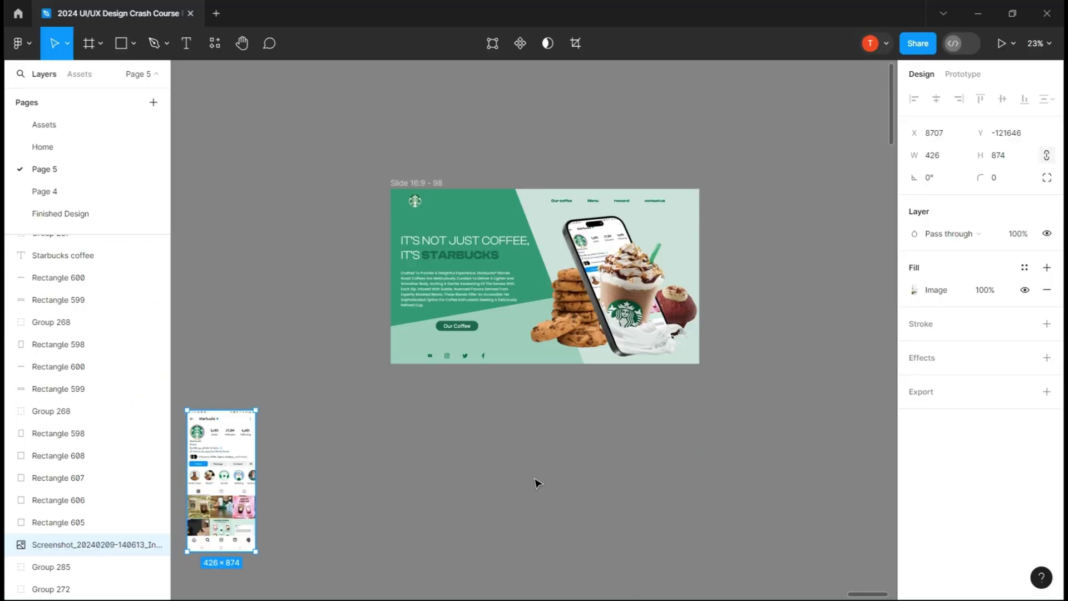
scroll(537, 483, down, 1)
mouse_move(446, 234)
mouse_down()
mouse_move(463, 101)
mouse_move(435, 289)
mouse_move(445, 230)
mouse_up()
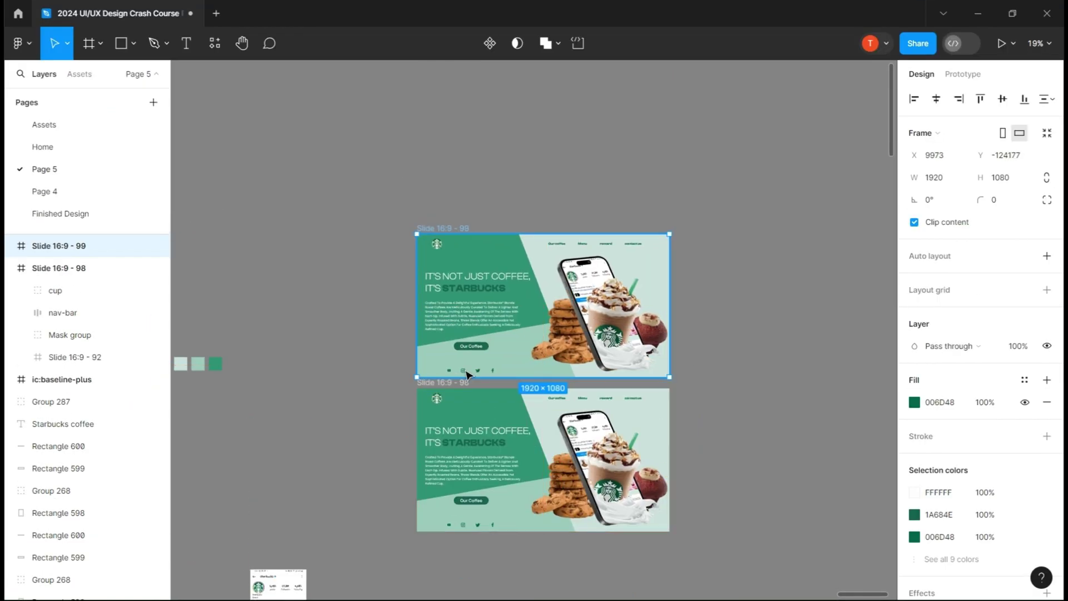
scroll(467, 377, down, 1)
drag(454, 330, 466, 525)
In the top hero frame, shift the heading, paragraph and coffee button left and the social icons to Y 1089, all at 0% opacity.
click(533, 263)
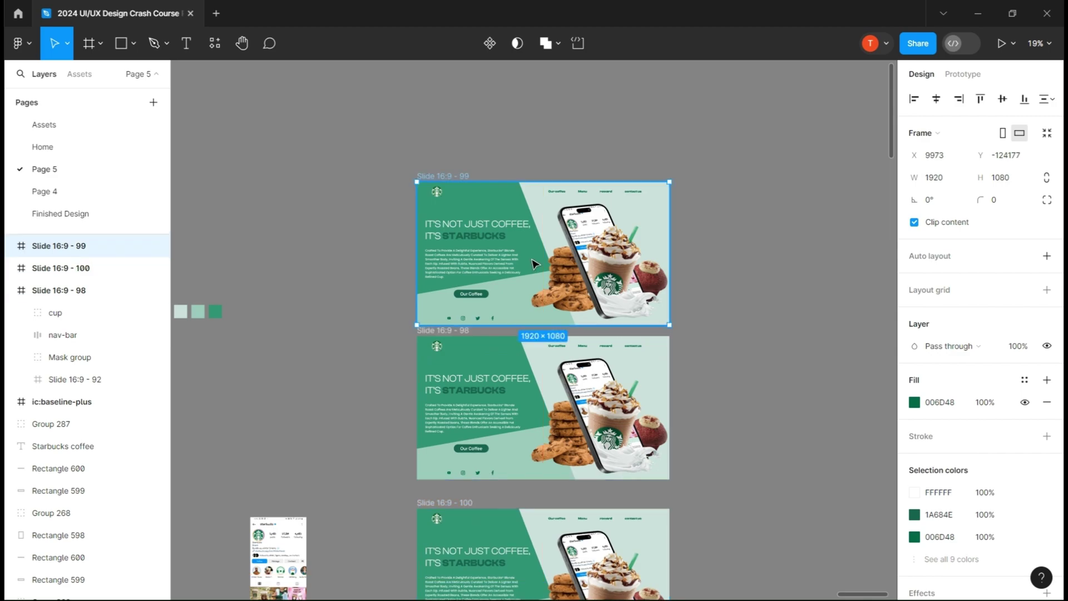
double_click(481, 254)
double_click(481, 254)
click(444, 238)
click(109, 405)
shift+click(113, 383)
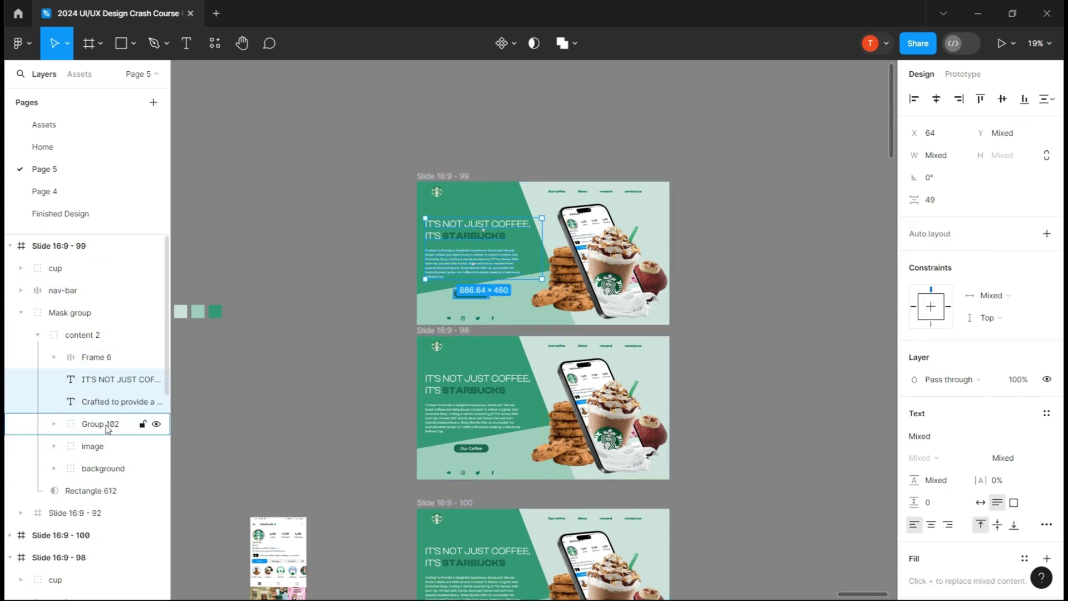
shift+click(108, 428)
drag(914, 134, 411, 314)
click(1018, 357)
text(0)
click(492, 319)
drag(980, 155, 1058, 146)
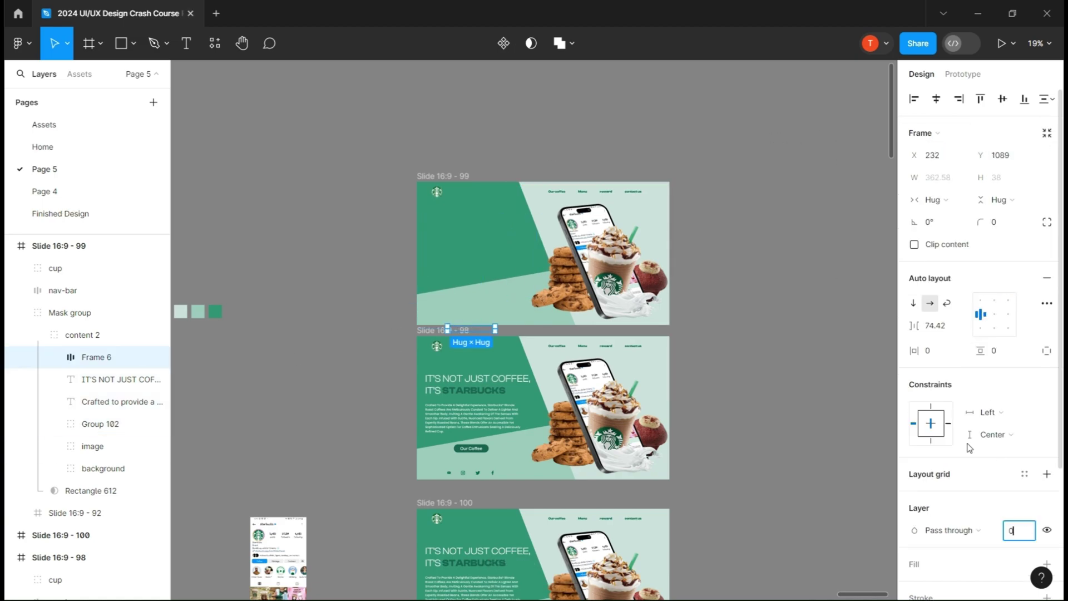
Gather the cookies, fruit and milk splash of the top frame's image group in behind the phone and drink.
click(92, 445)
click(54, 446)
click(126, 535)
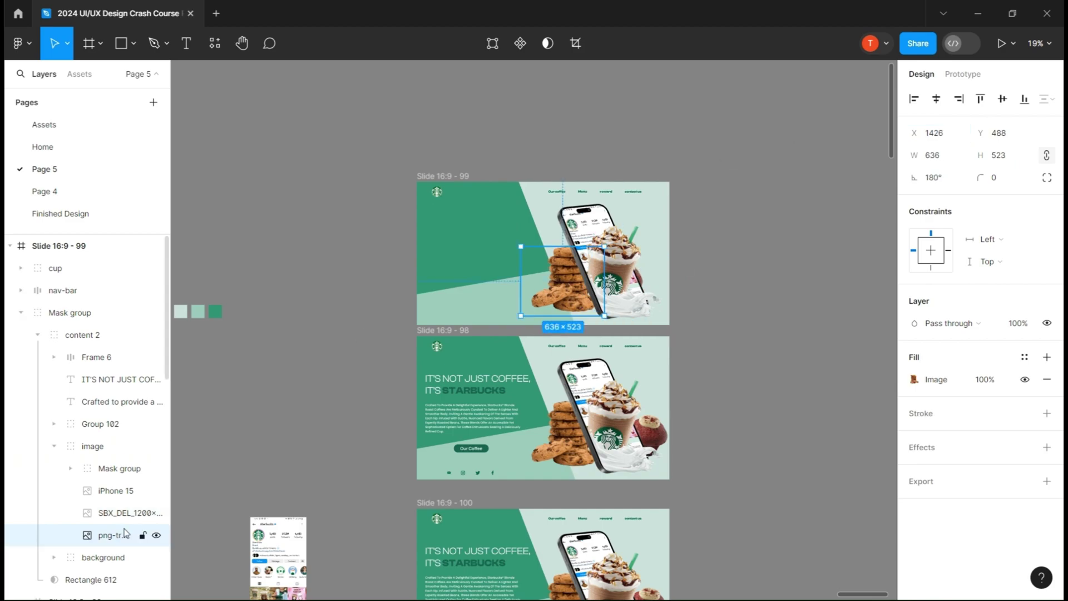
drag(914, 133, 785, 308)
click(111, 490)
click(71, 468)
click(124, 491)
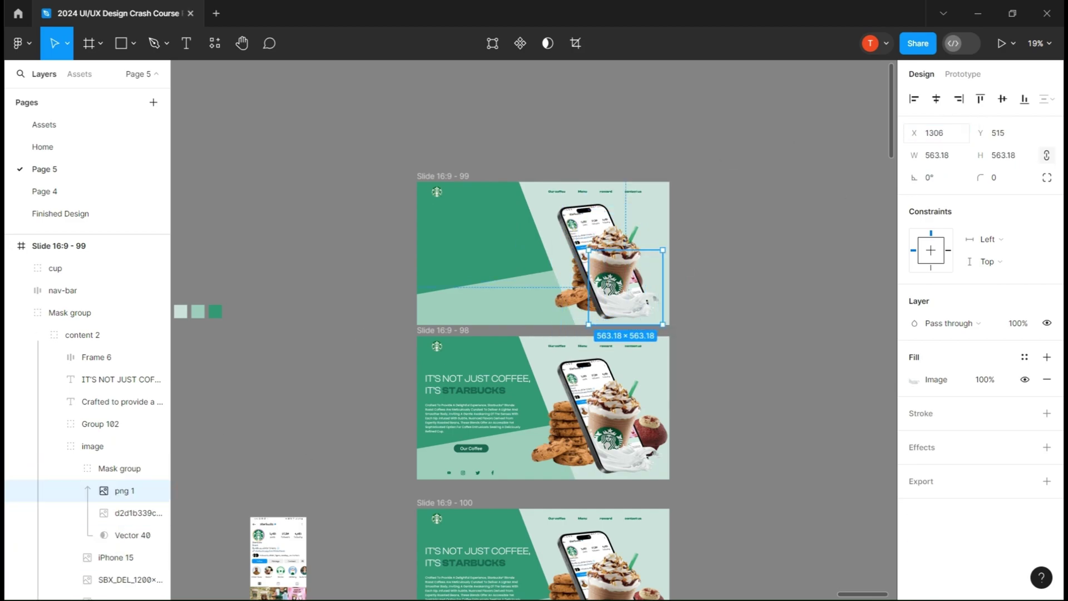
drag(914, 133, 821, 134)
click(137, 513)
Move the whole image group vertically out of the top hero frame, leaving only its background and nav-bar in view.
click(92, 446)
drag(980, 156, 509, 151)
click(811, 297)
scroll(752, 332, down, 1)
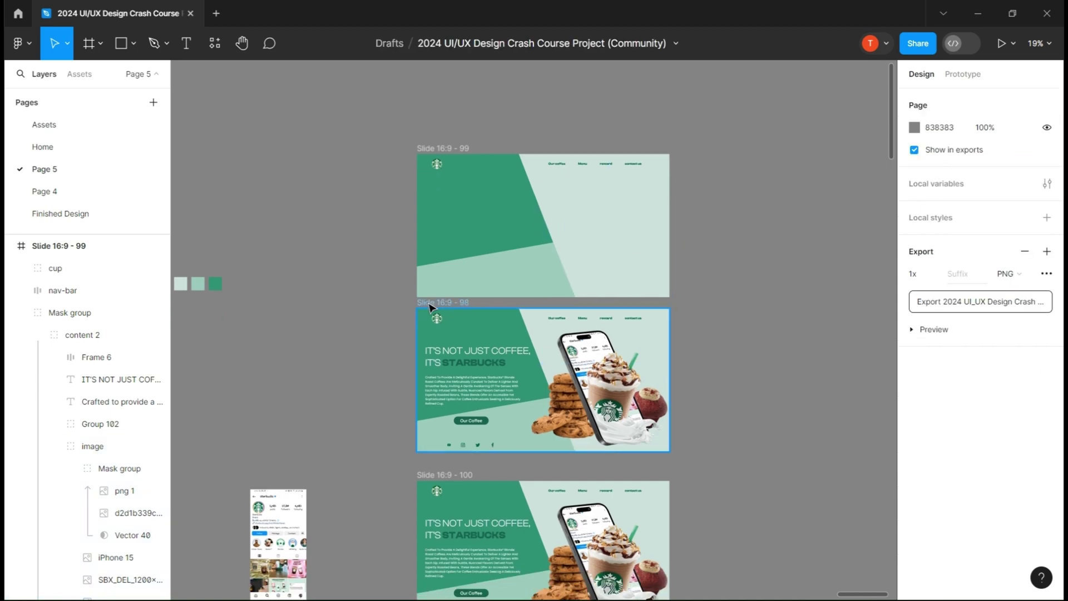
Hide the hero mask group in the middle frame and move the drinks content group of its nested slide vertically out of view.
click(431, 305)
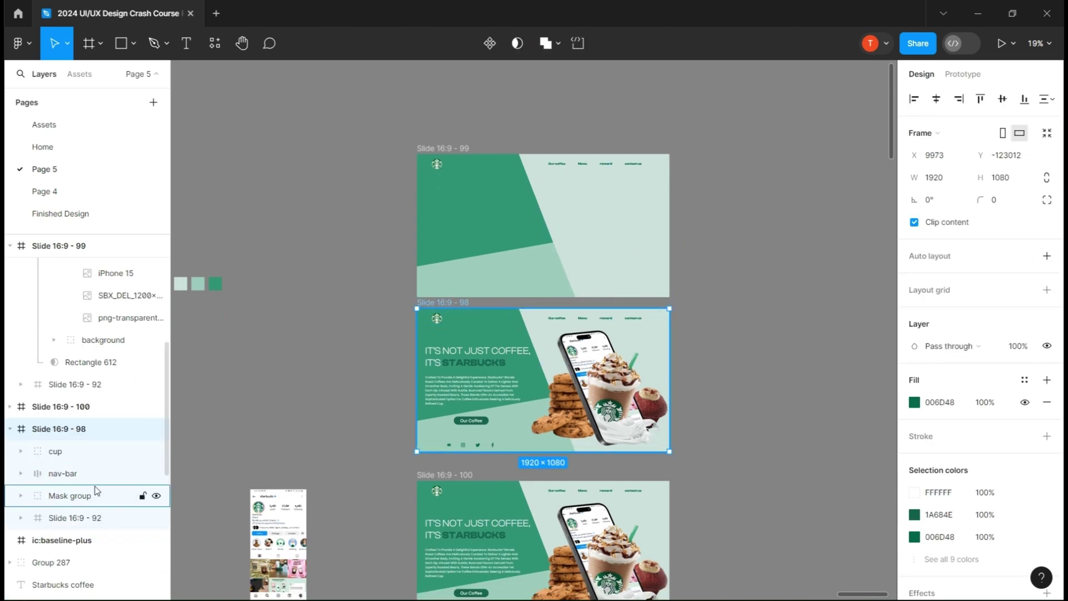
click(157, 496)
click(21, 518)
scroll(91, 520, down, 3)
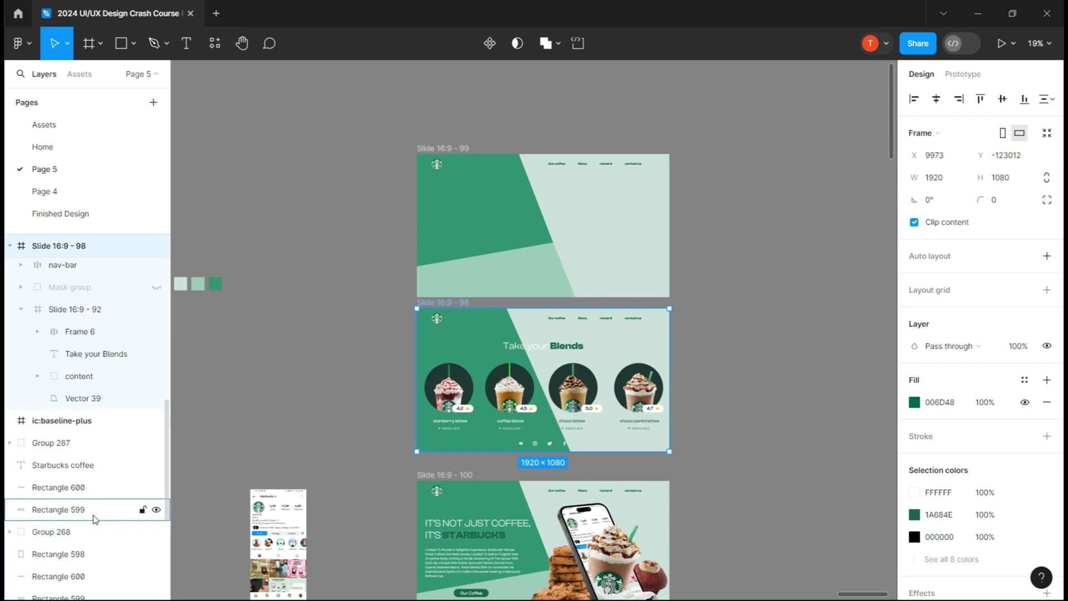
click(80, 378)
drag(983, 157, 440, 157)
Move the nested drinks slide's social icons down to Y 1076 and set their opacity to 0%.
click(83, 332)
drag(981, 155, 31, 154)
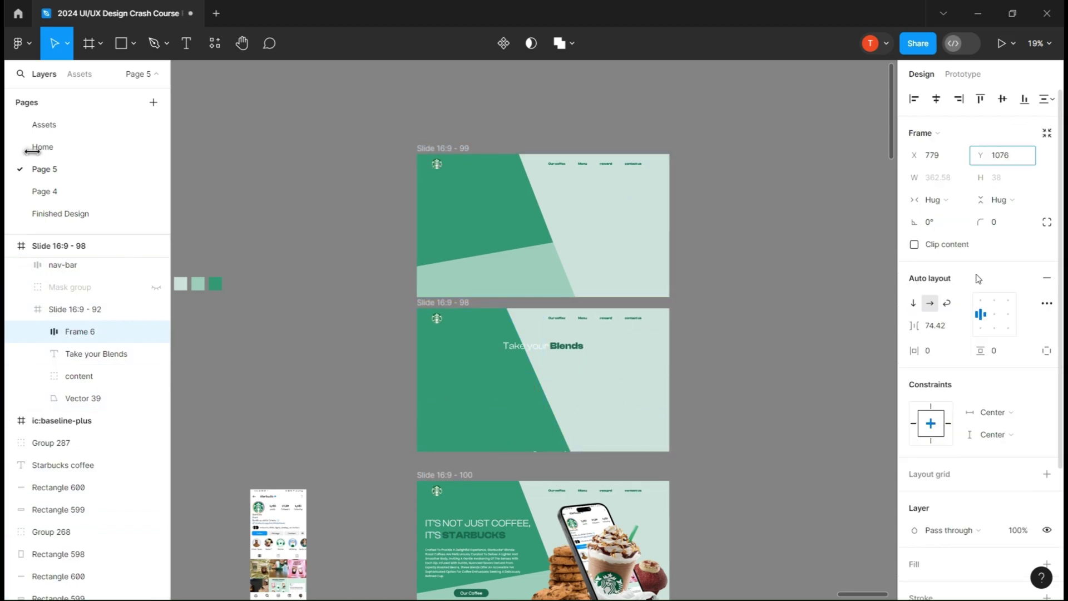
click(1017, 531)
text(0)
Shift the "Take your Blends" title vertically out of the nested drinks slide and show the middle frame's hero mask group again.
click(96, 355)
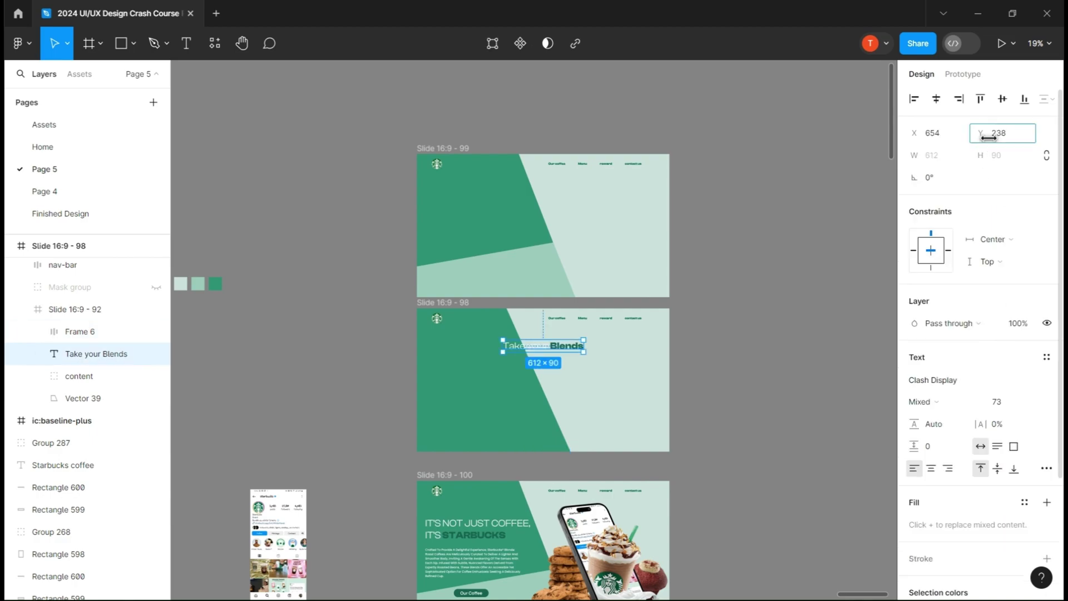
click(175, 319)
click(157, 287)
scroll(445, 390, down, 3)
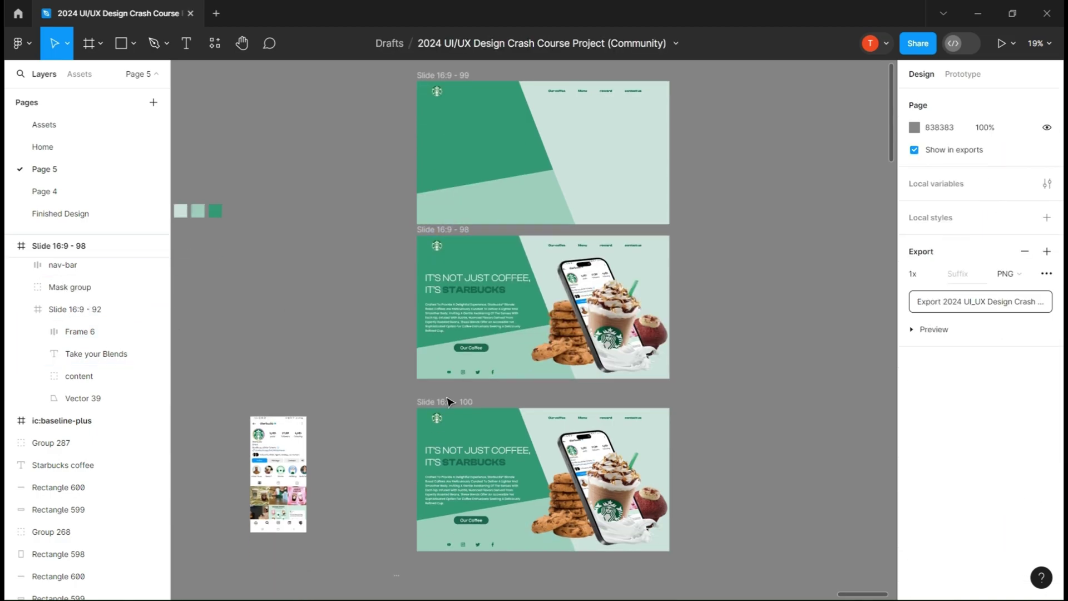
Turn off content clipping for the bottom hero frame and move its cup to X -832, past the frame's left edge.
click(448, 402)
click(914, 223)
click(749, 433)
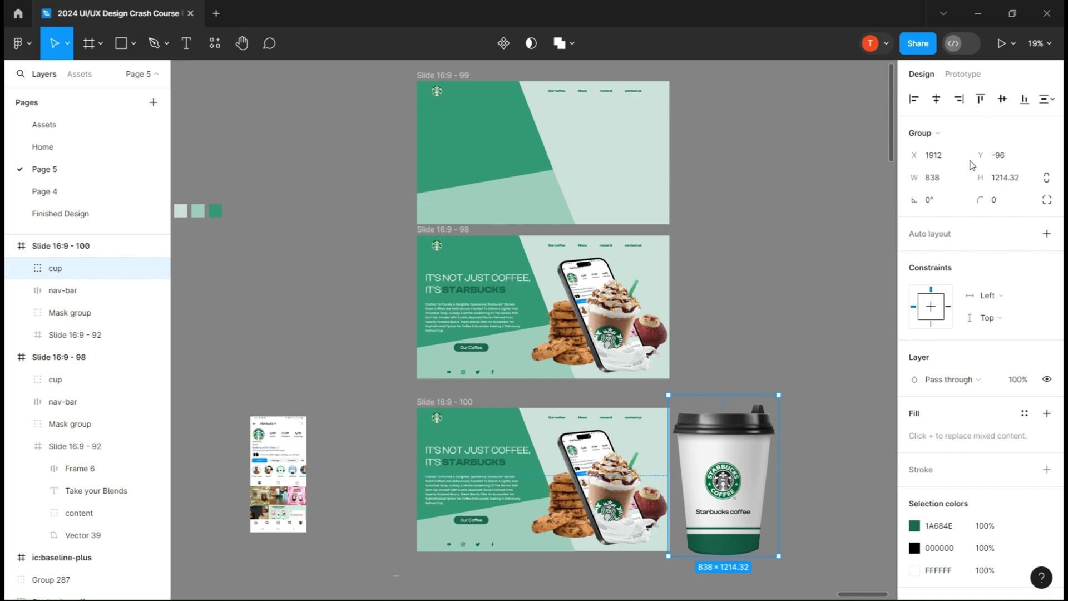
drag(916, 156, 503, 329)
text(3000)
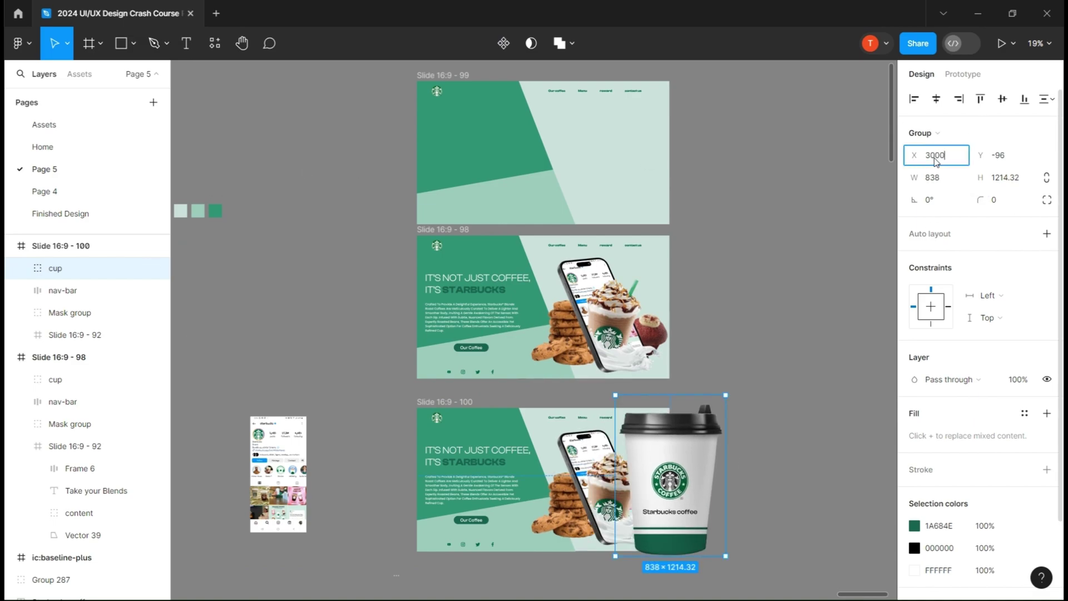
key(Return)
key(Return)
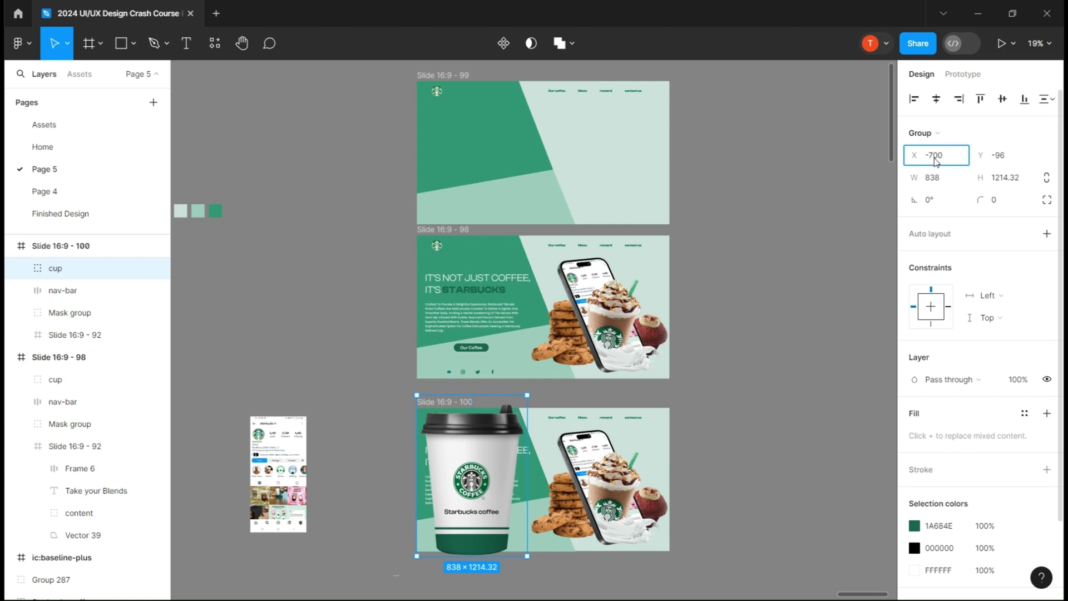
key(Return)
drag(914, 155, 728, 172)
Shift the design artwork inside the bottom frame's cup mask to around X -1900, with a Starbucks logo centred on the cup.
click(366, 488)
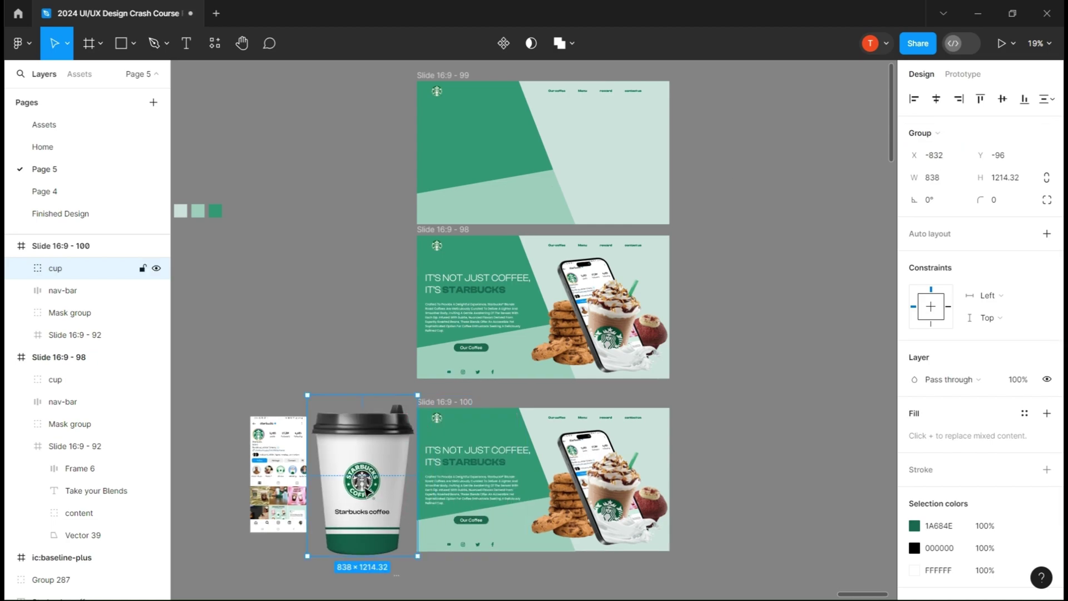
double_click(368, 491)
click(38, 290)
click(93, 313)
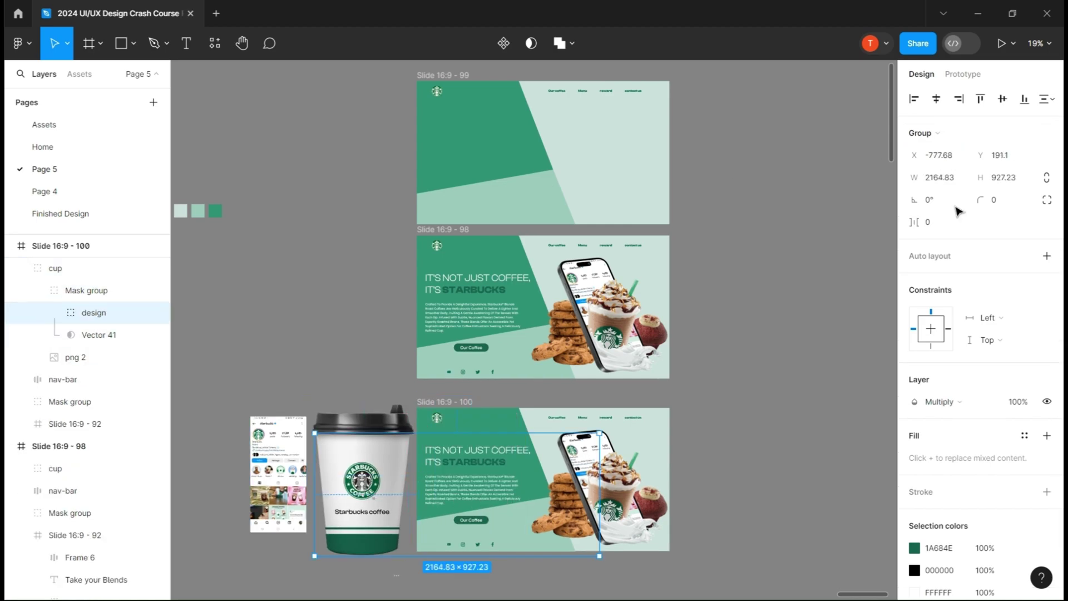
drag(914, 155, 365, 167)
click(944, 162)
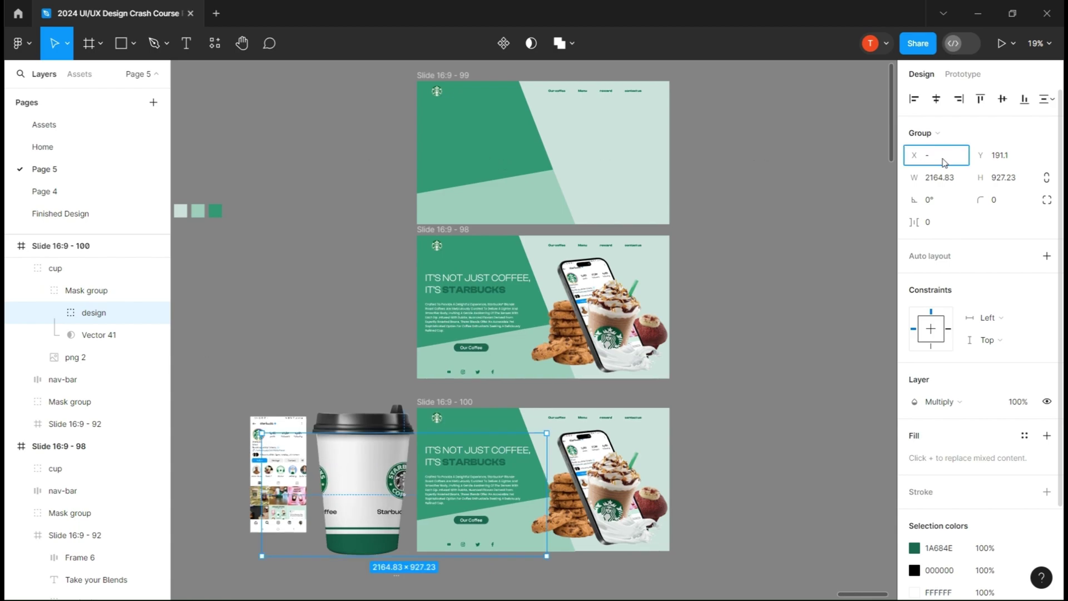
key(Return)
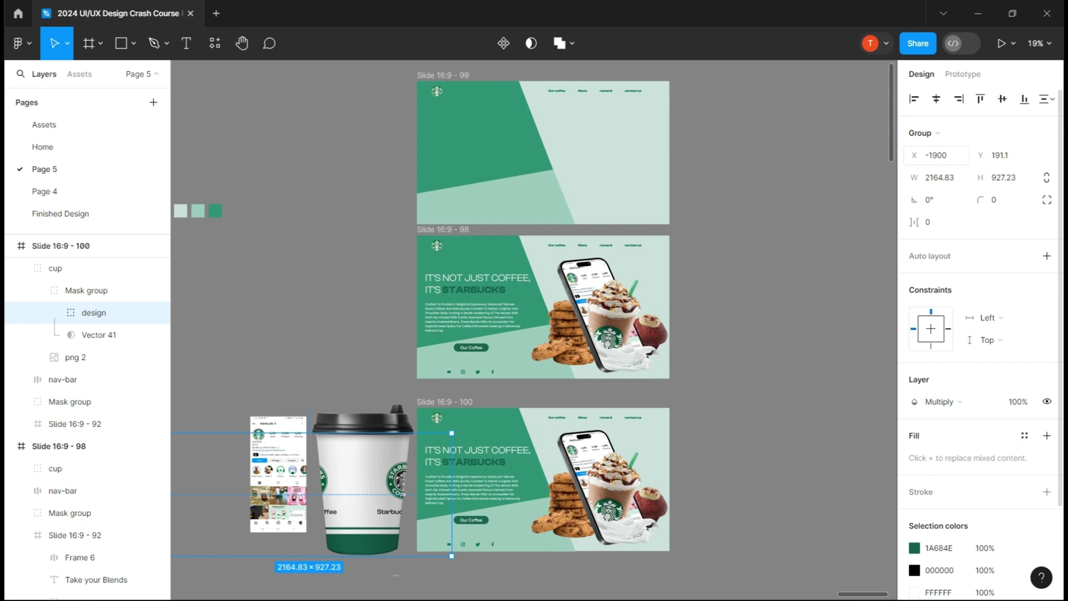
drag(914, 155, 466, 176)
click(794, 218)
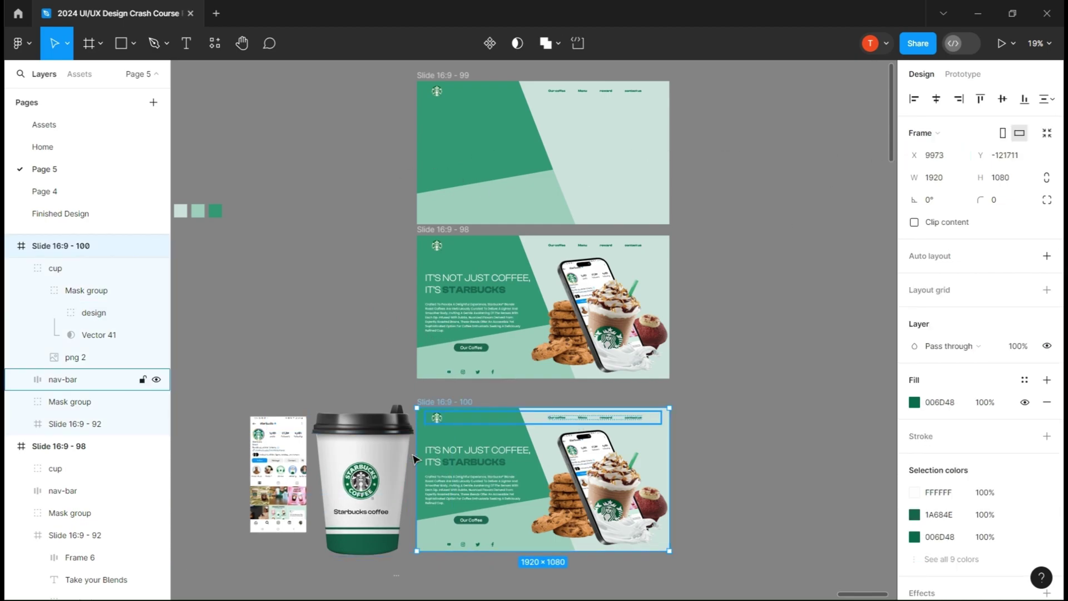
Narrow the bottom frame's hero mask rectangle to 1 px at the left edge and turn content clipping back on for the frame.
click(81, 401)
click(89, 446)
drag(669, 487, 428, 495)
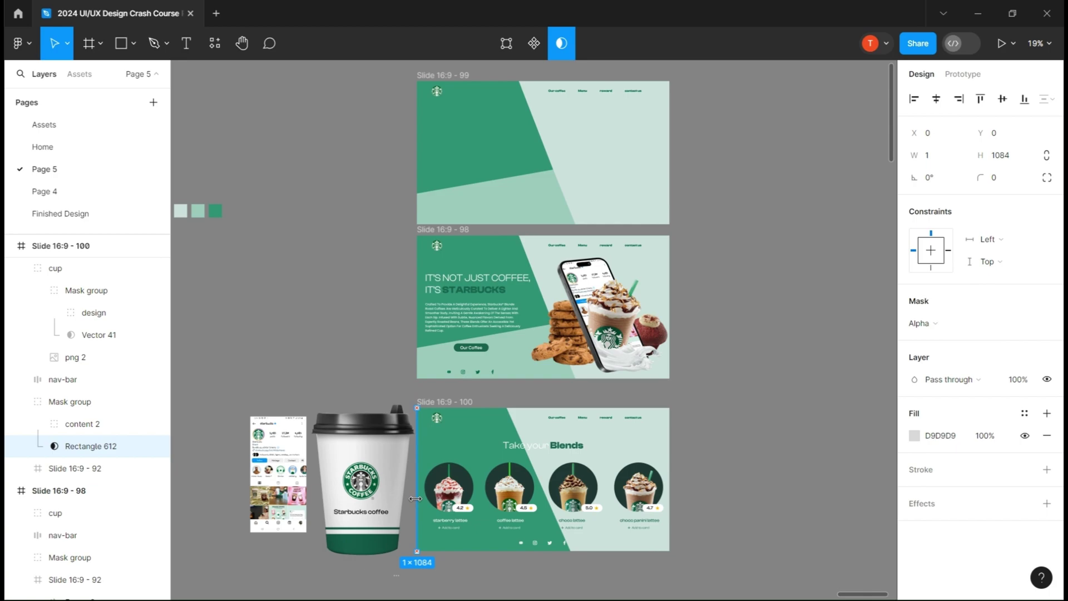
click(815, 368)
click(60, 245)
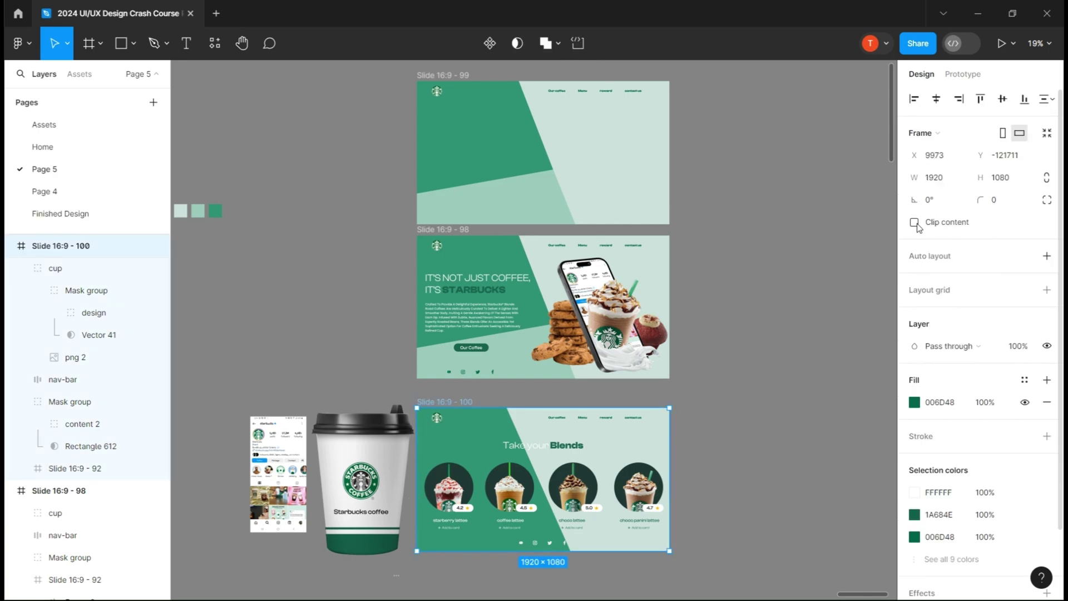
click(914, 222)
Link the top frame to the middle frame with a prototype interaction triggered after a 200 ms delay.
click(465, 126)
key(shift+e)
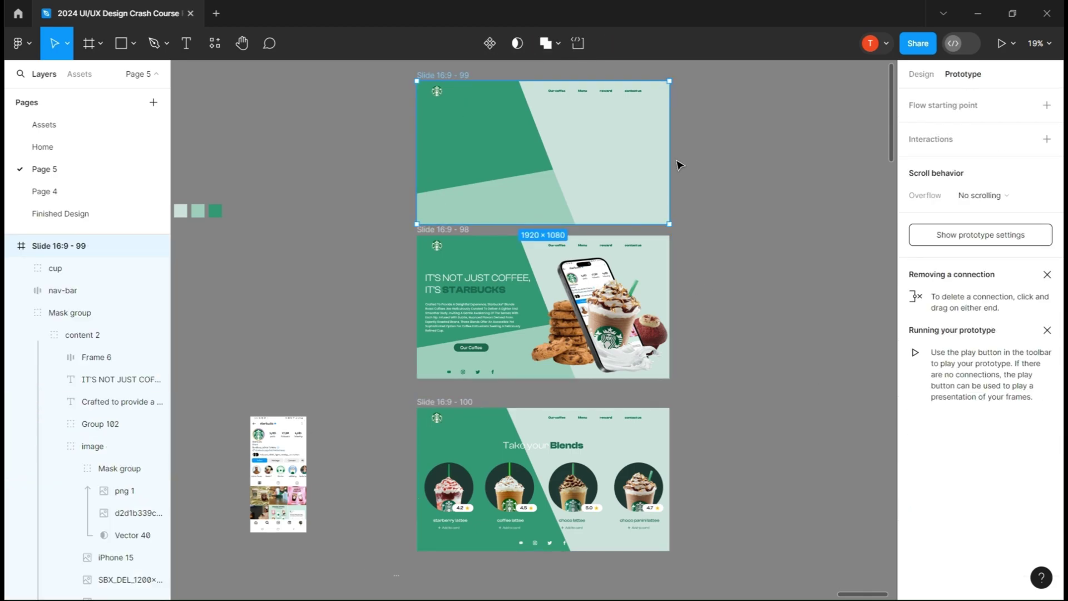
drag(663, 302, 662, 303)
click(491, 270)
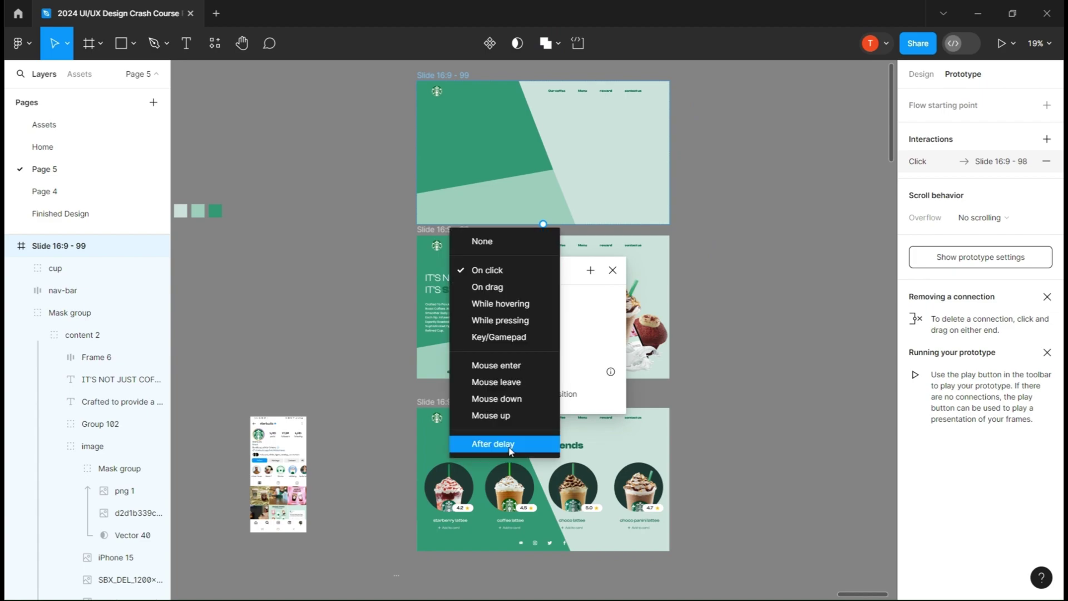
click(494, 443)
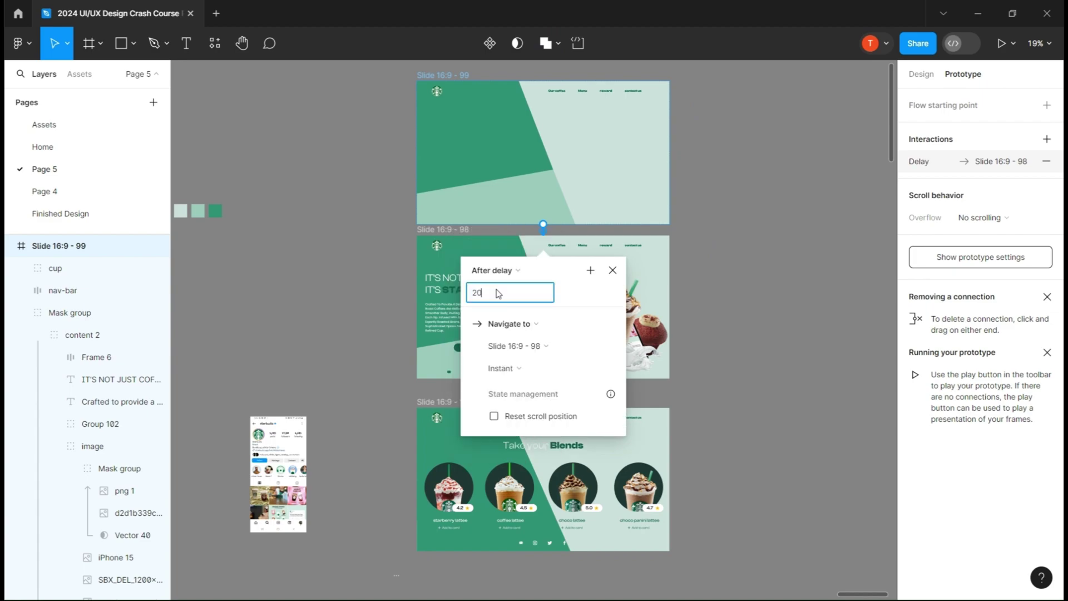
Set the delayed interaction's transition to Smart animate with the Gentle curve and a 3500 ms duration.
click(533, 367)
click(515, 401)
click(501, 389)
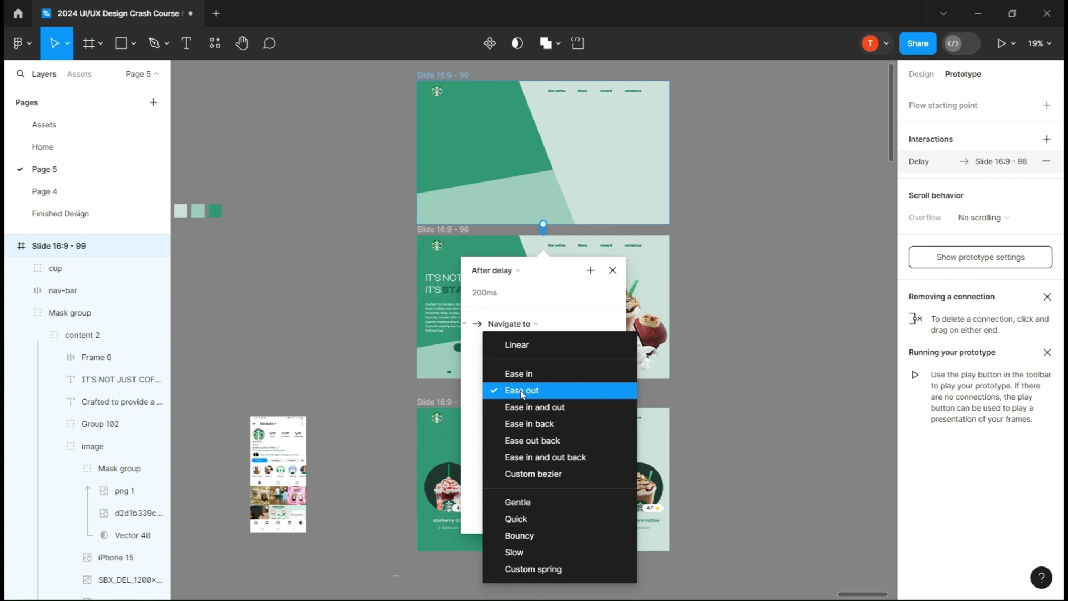
click(511, 505)
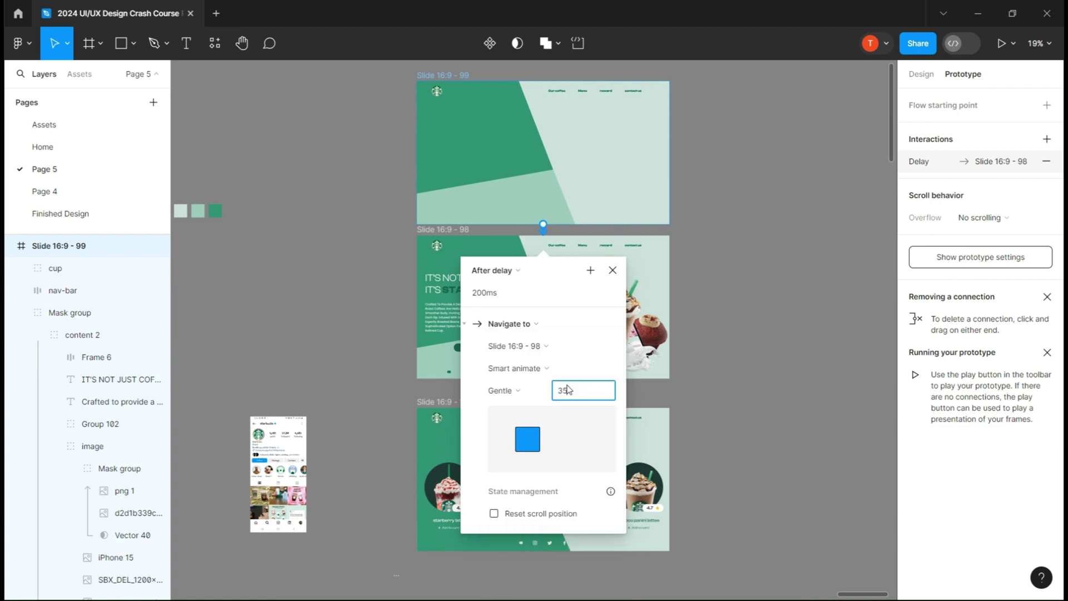
key(Escape)
Link the middle frame's Our Coffee button to the bottom frame on click, using Smart animate with ease in and out over 2500 ms.
click(479, 356)
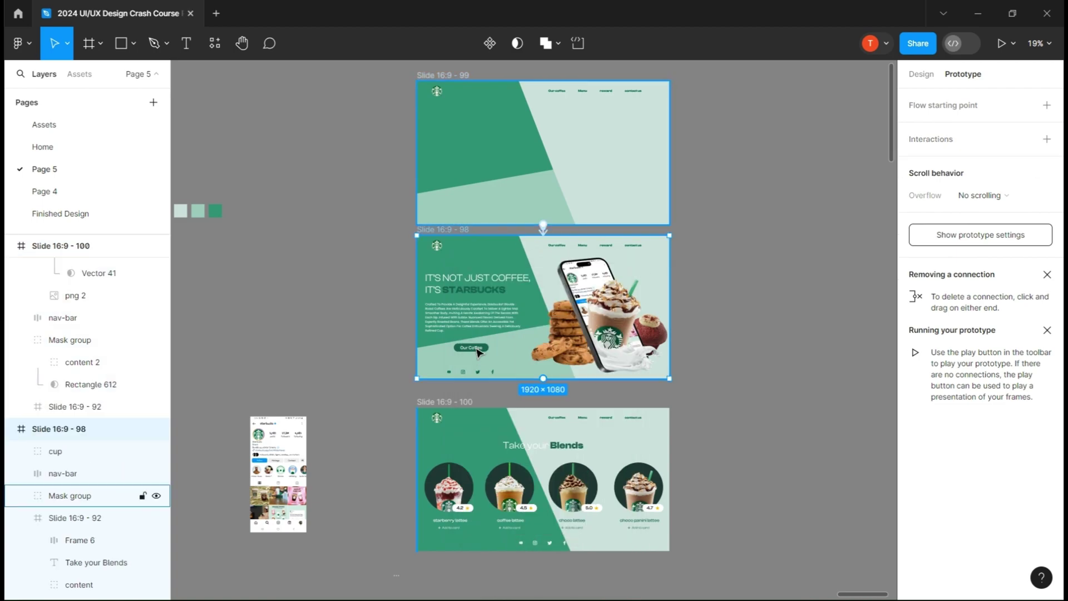
double_click(479, 352)
click(478, 350)
drag(471, 351, 523, 427)
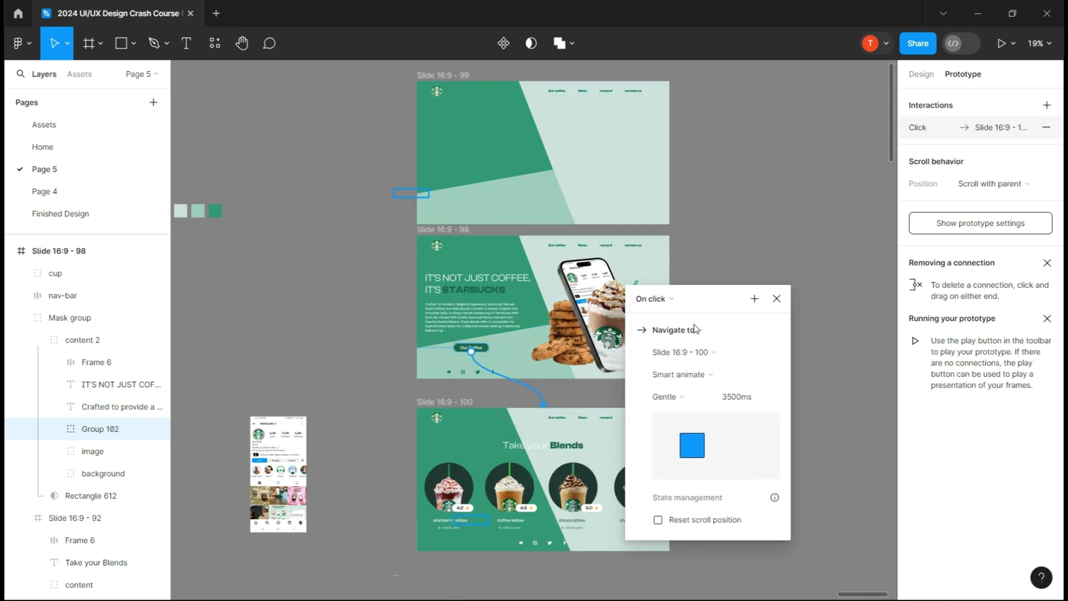
click(692, 381)
click(727, 334)
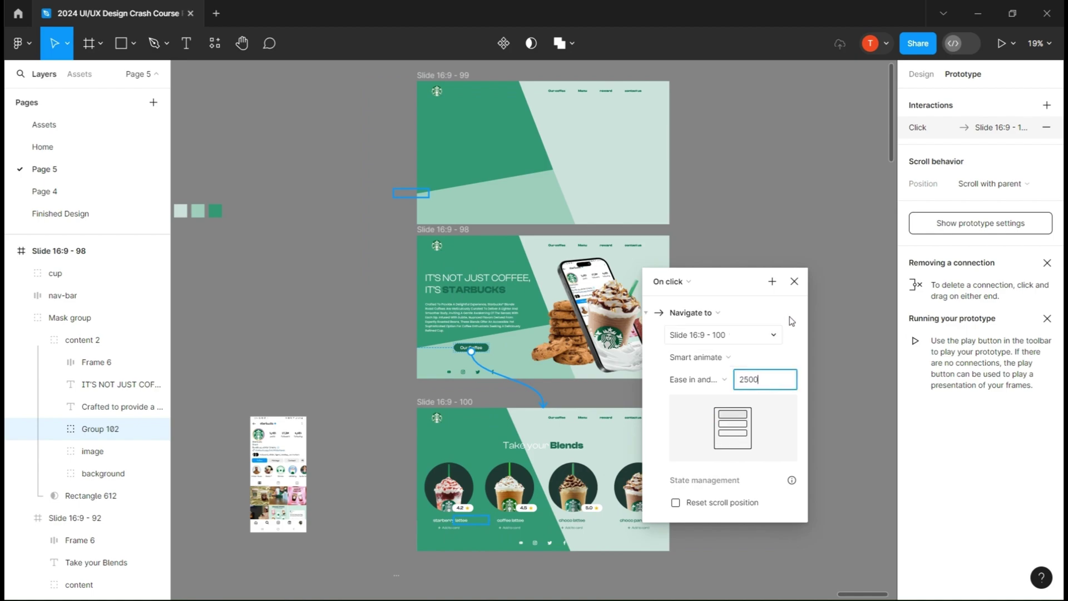
click(794, 281)
Link the Starbucks logo in the bottom frame's nav-bar back to the middle frame on click.
click(436, 417)
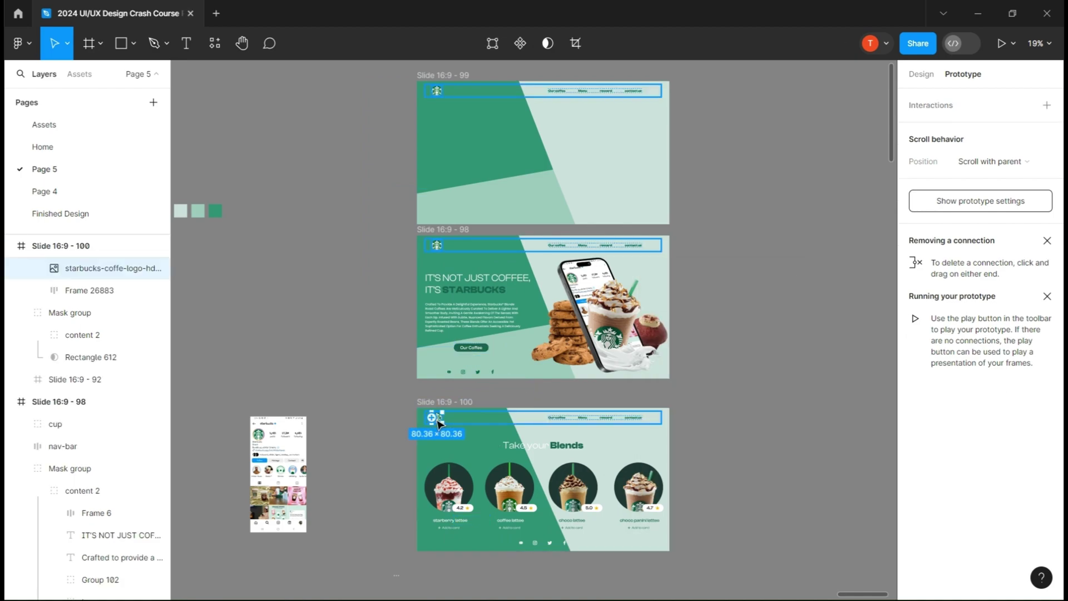
drag(436, 371, 442, 334)
click(611, 416)
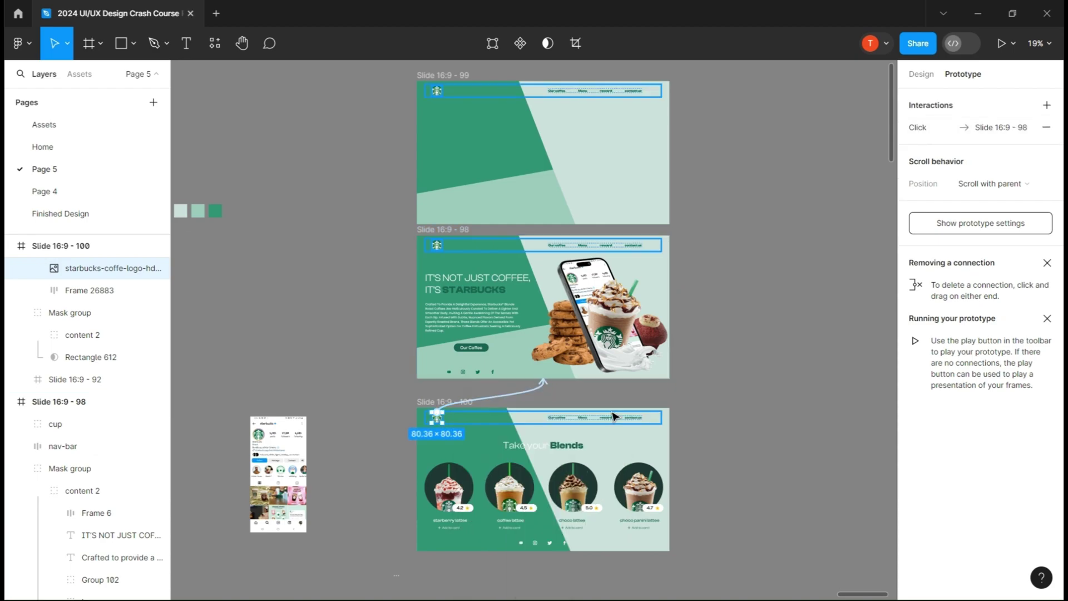
click(746, 364)
Make the top frame the flow starting point and preview the prototype.
click(443, 75)
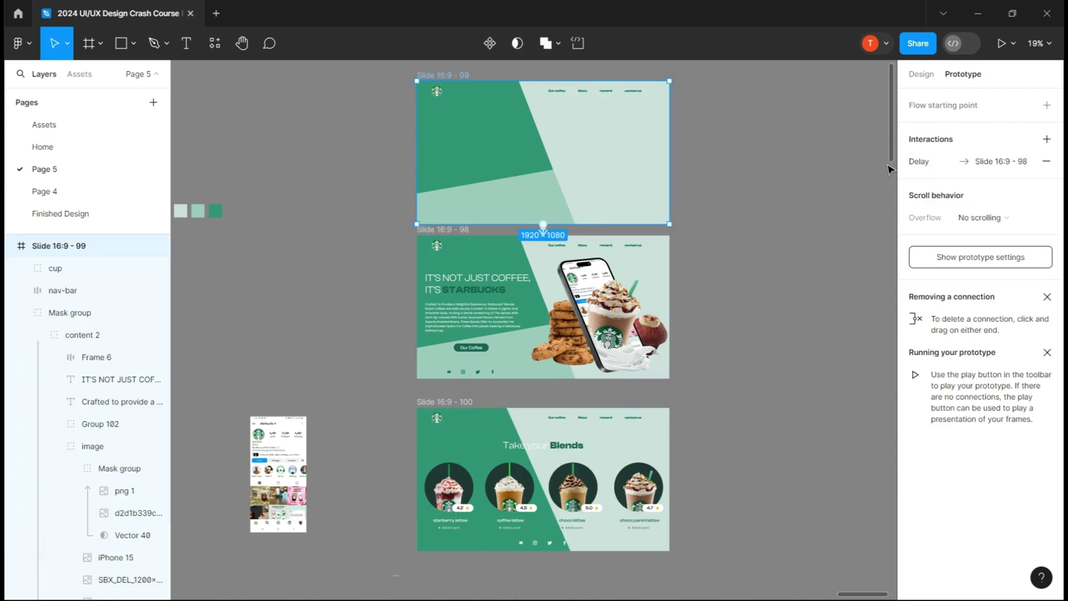
click(1047, 105)
click(408, 93)
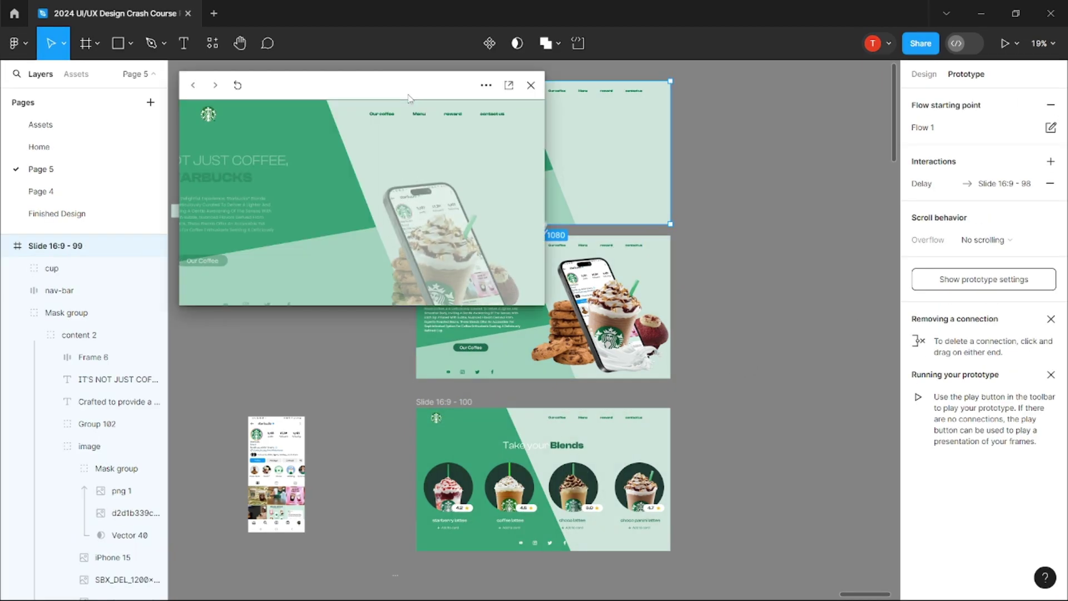